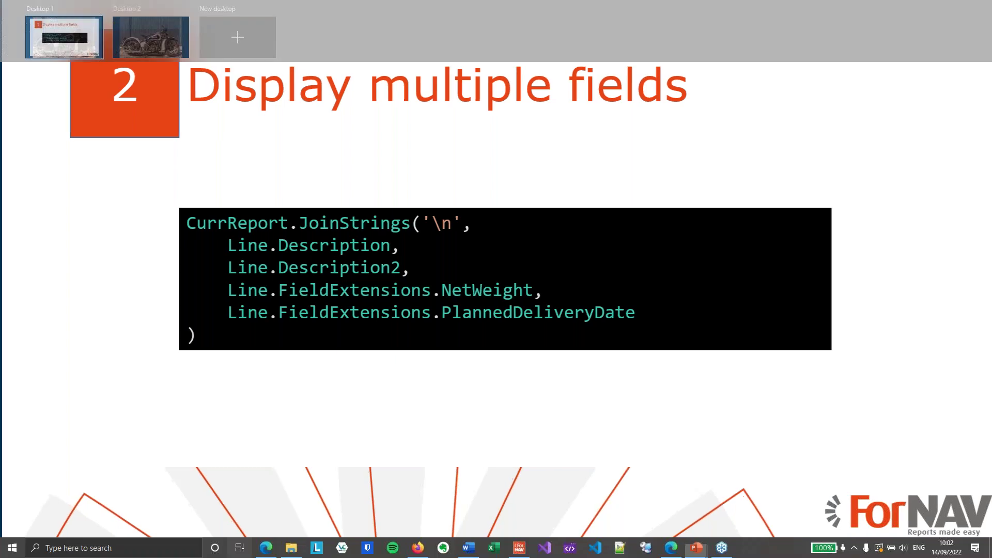
Step: Open the Comments sheet for the first line of sales order 101020 and review its comments
click(165, 261)
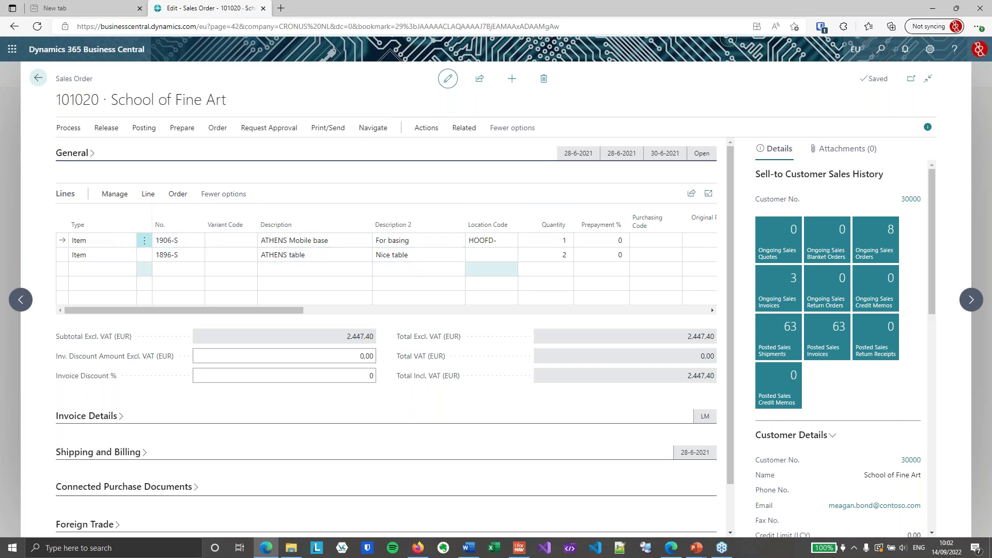
click(330, 242)
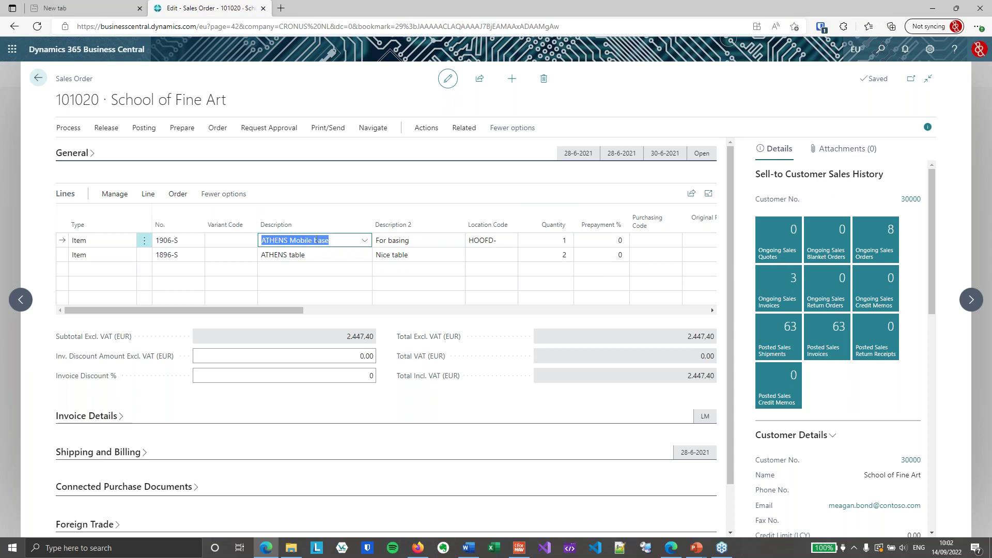
click(149, 195)
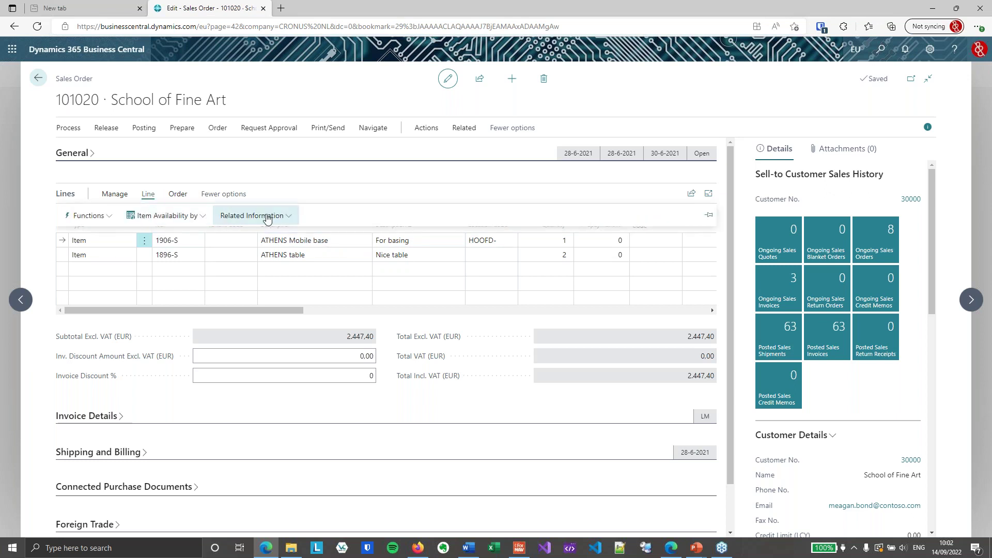
click(270, 216)
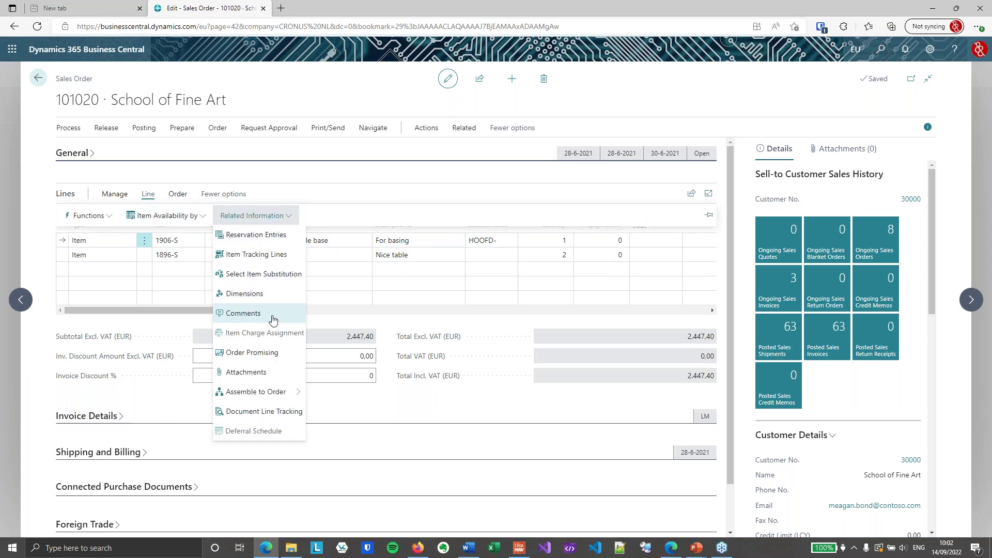
click(297, 313)
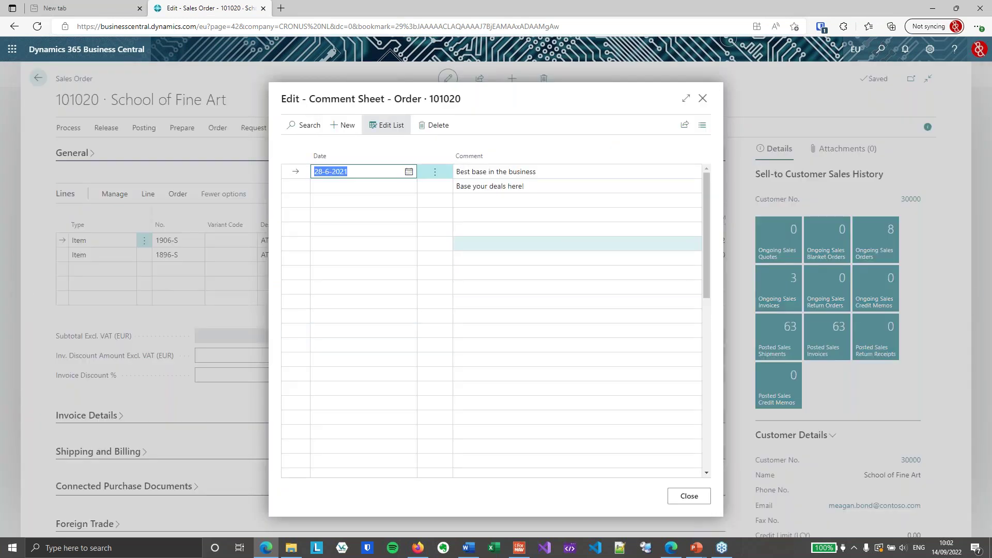
click(565, 172)
click(566, 186)
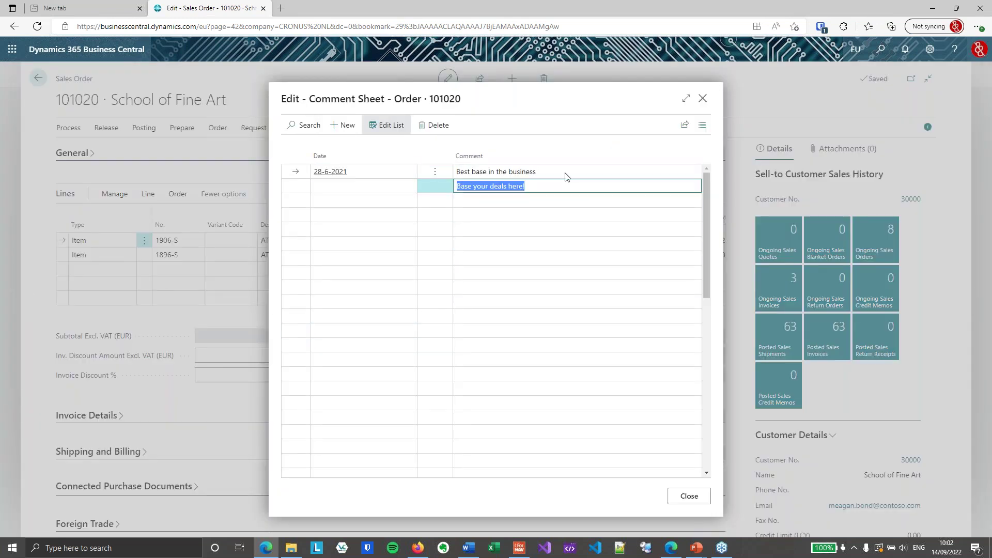
click(309, 295)
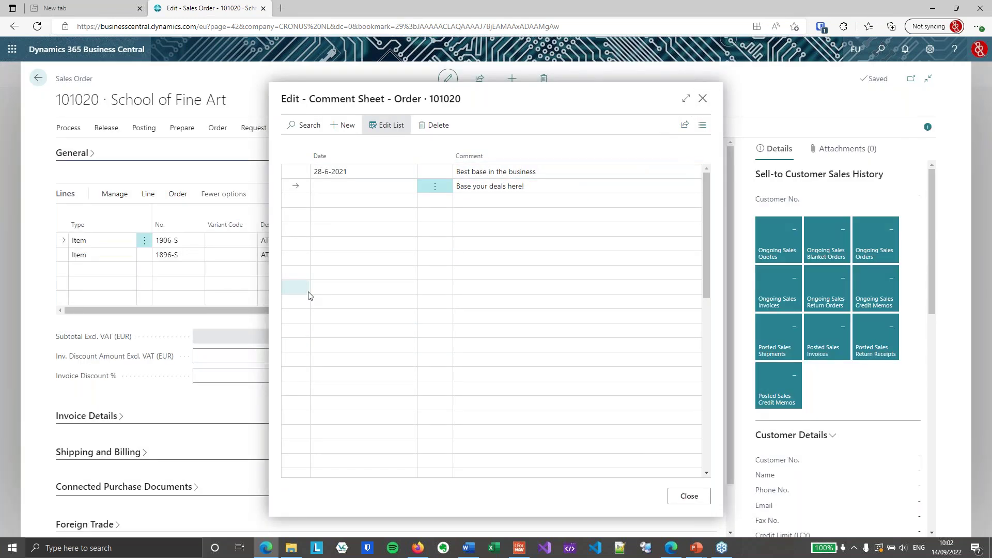
key(Escape)
Step: Review the second order line's comments, close the sheet, and leave the sales order
click(355, 257)
click(157, 198)
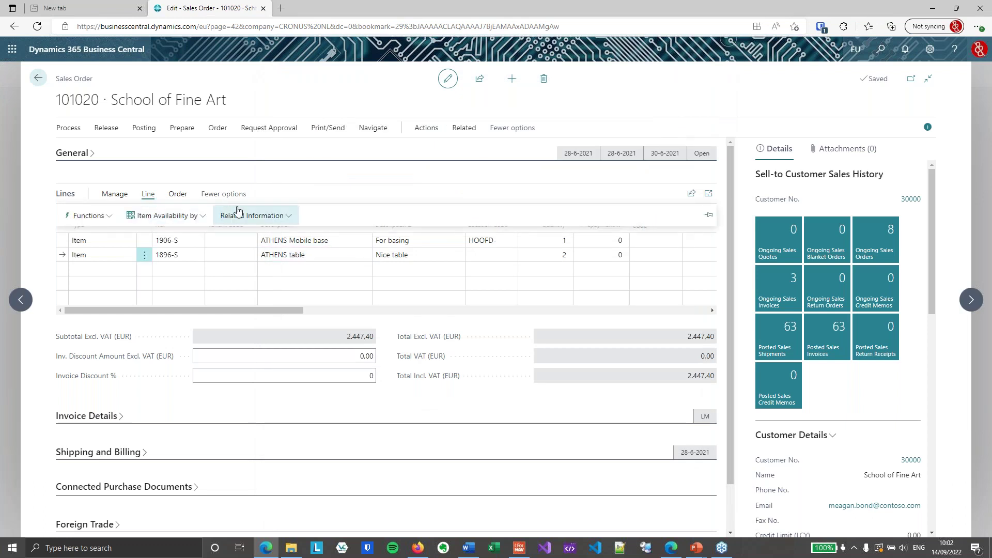
click(237, 216)
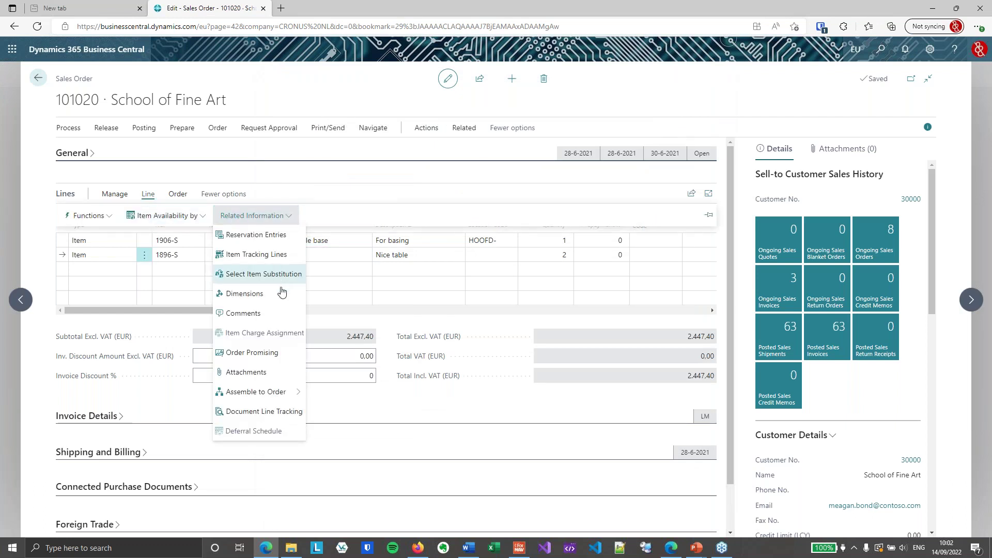
click(285, 317)
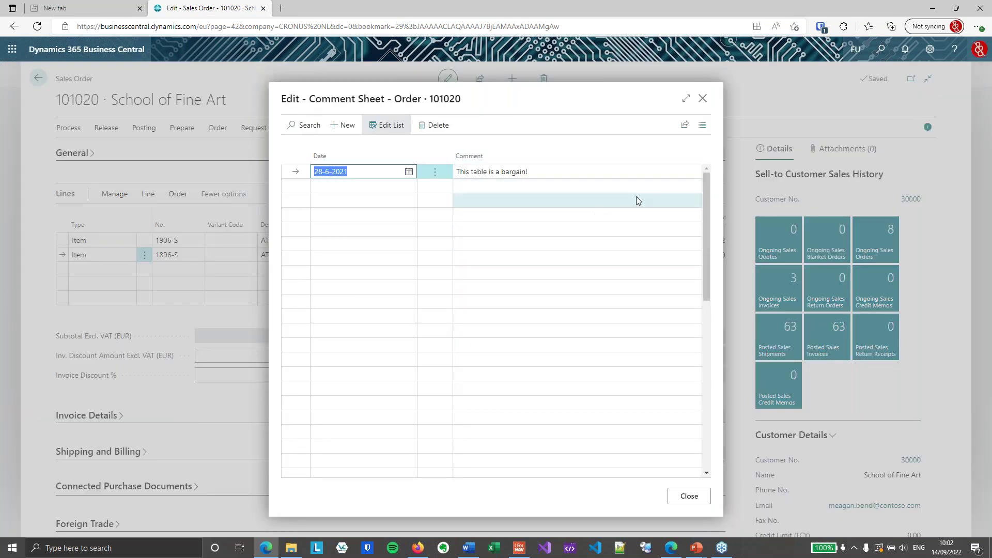
click(704, 101)
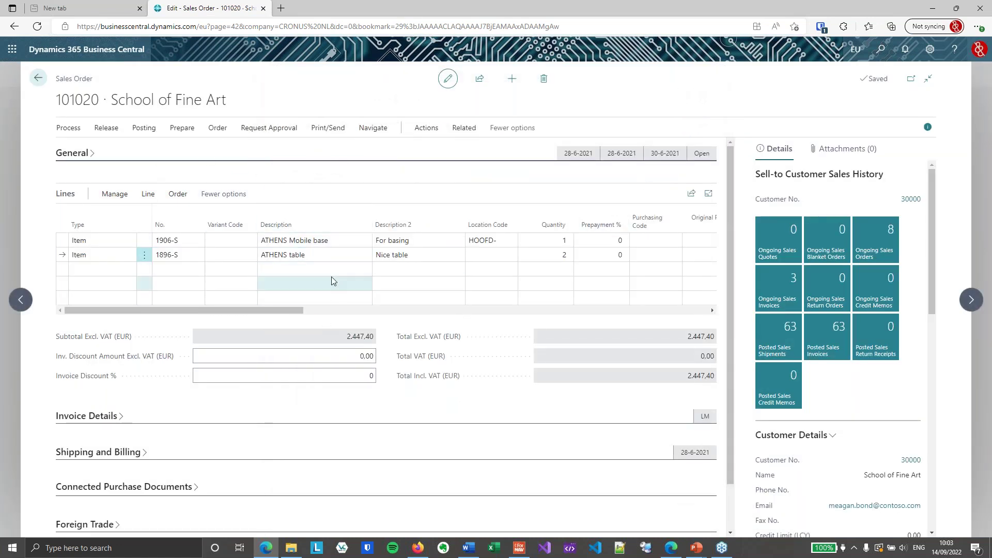
click(339, 244)
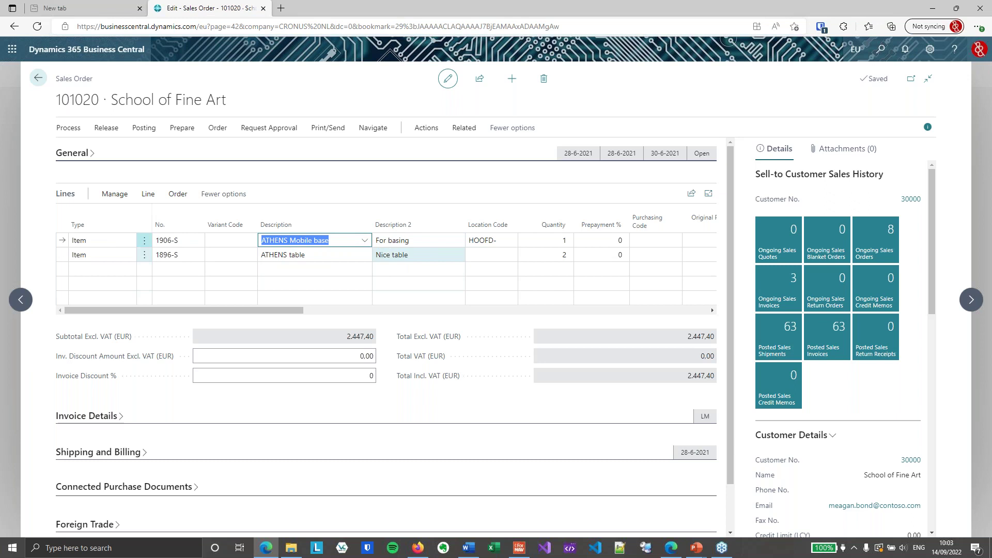
click(39, 77)
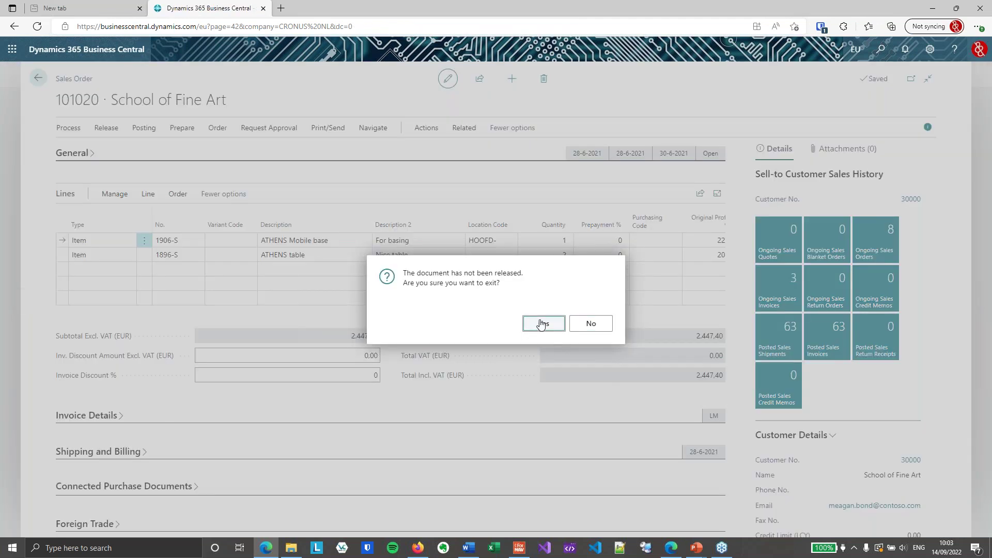
Step: Confirm leaving the unreleased order, then open the Order report's downloaded layout from Standard Reports
click(542, 324)
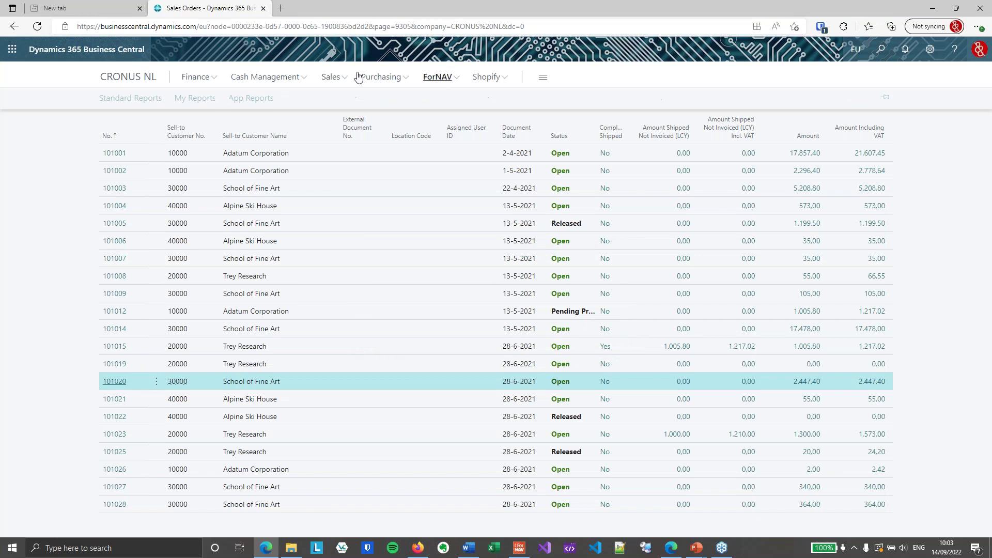
click(142, 98)
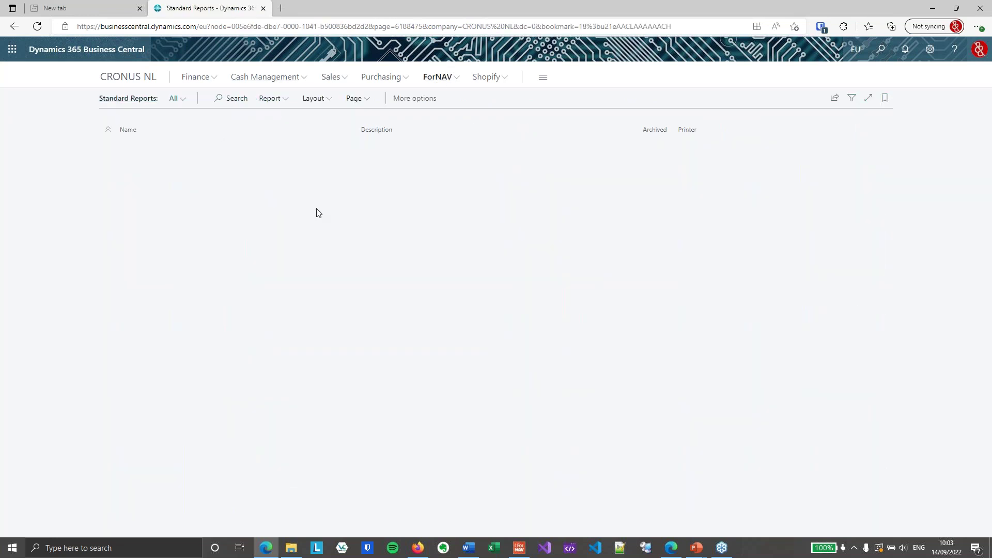
click(399, 258)
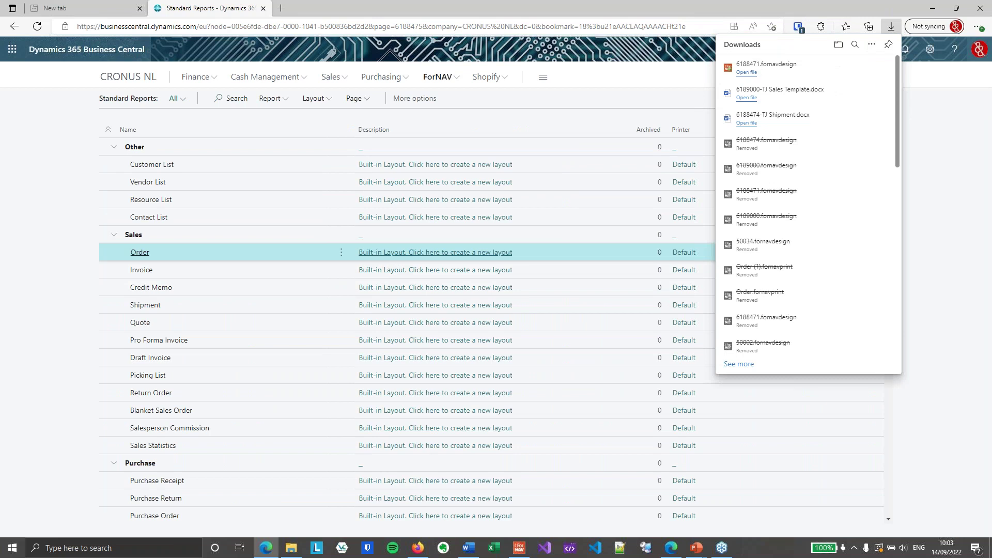
click(747, 72)
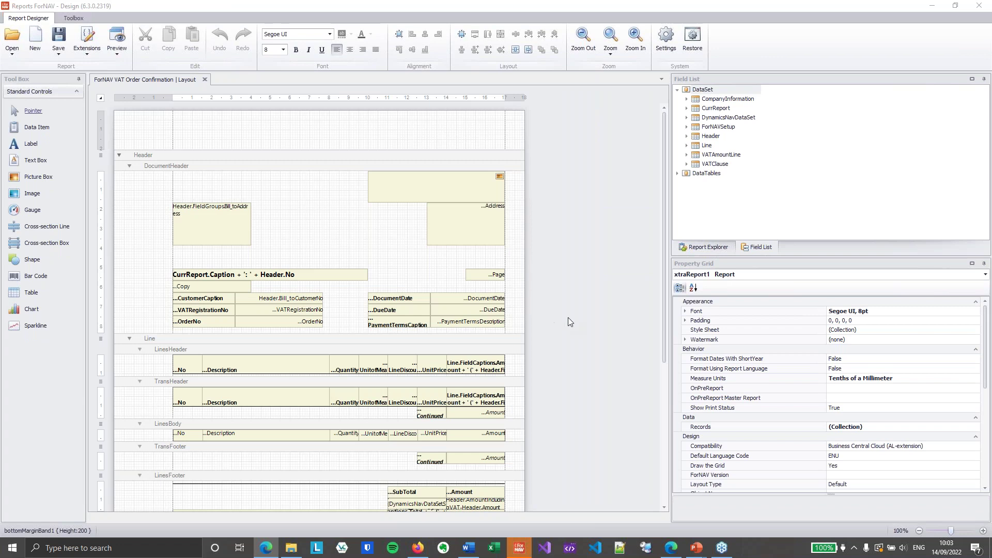
Step: Reset LinesBody's Master Report and Master Section to blank, then select the Description cell's source expression
scroll(568, 317, up, 2)
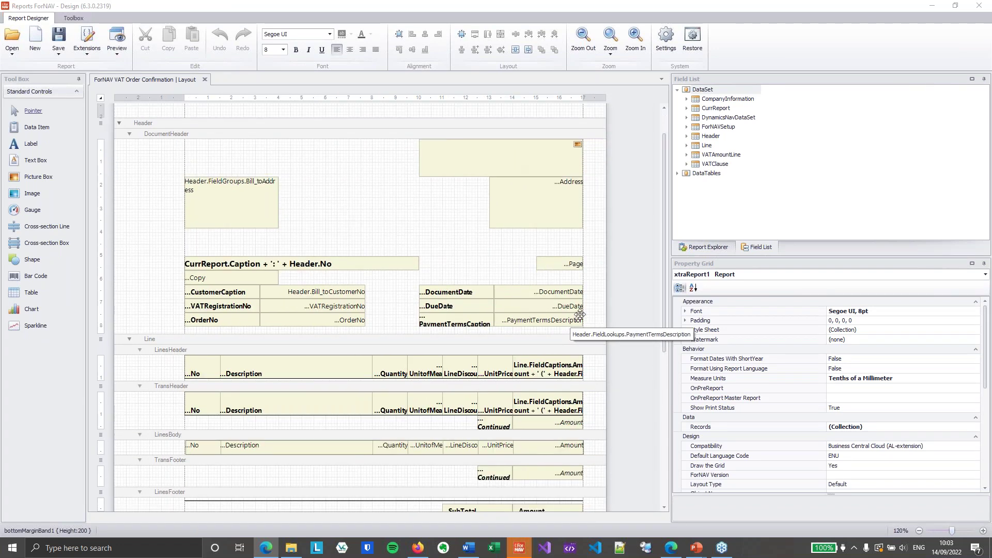
scroll(624, 302, down, 1)
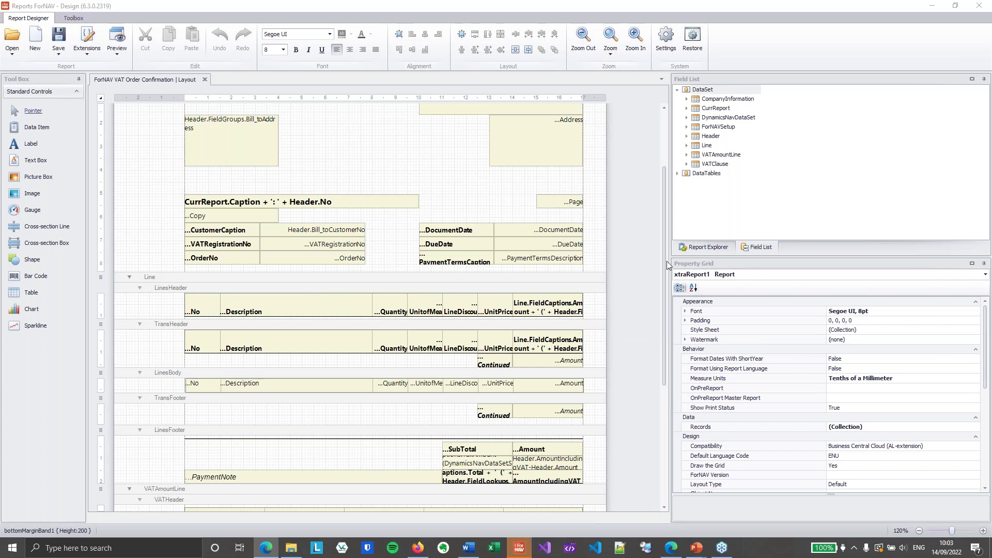
scroll(632, 249, down, 1)
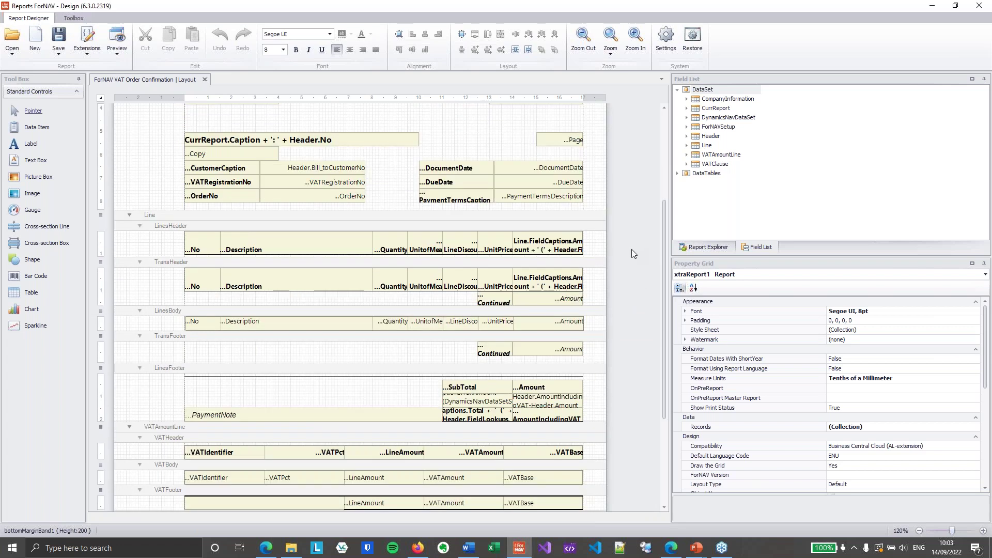
click(308, 321)
click(317, 312)
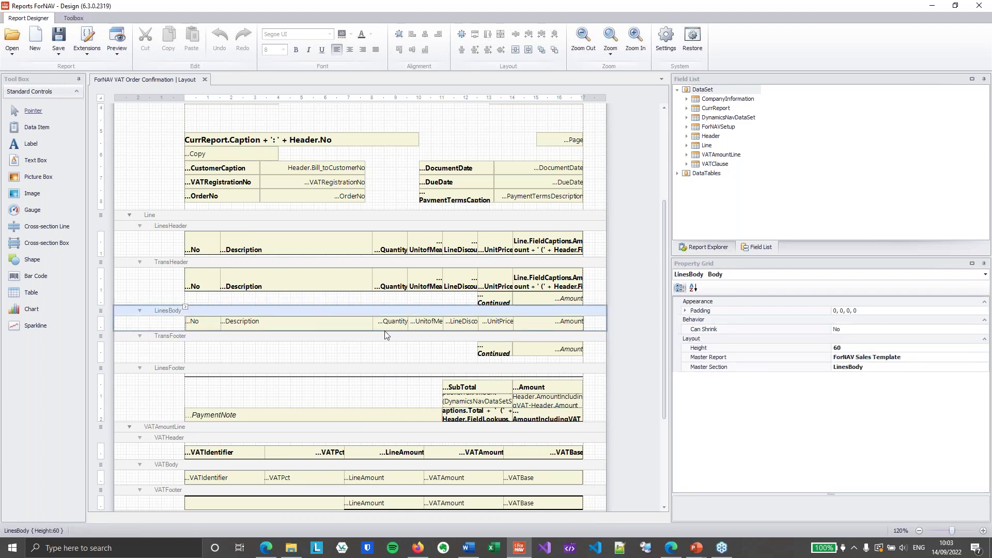
right_click(757, 359)
click(780, 363)
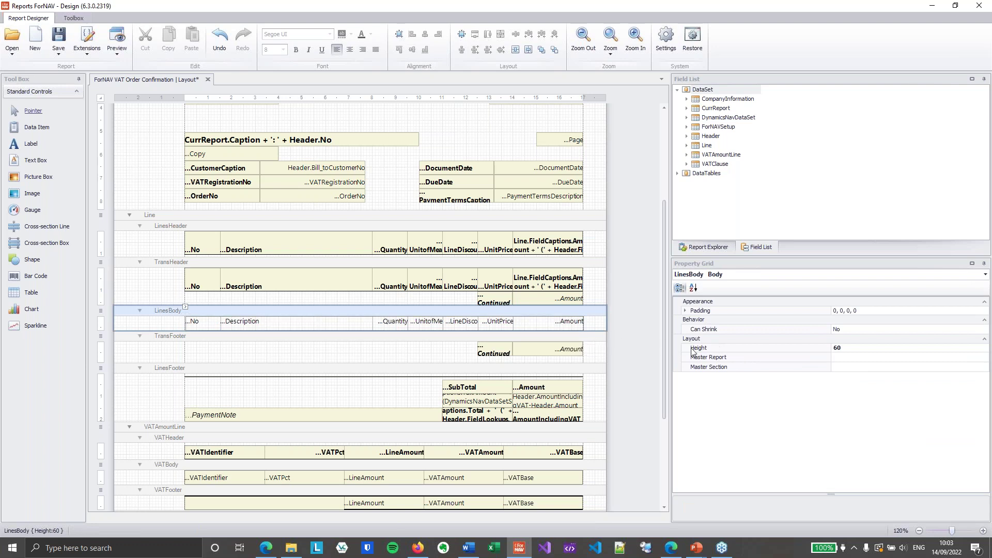
click(331, 319)
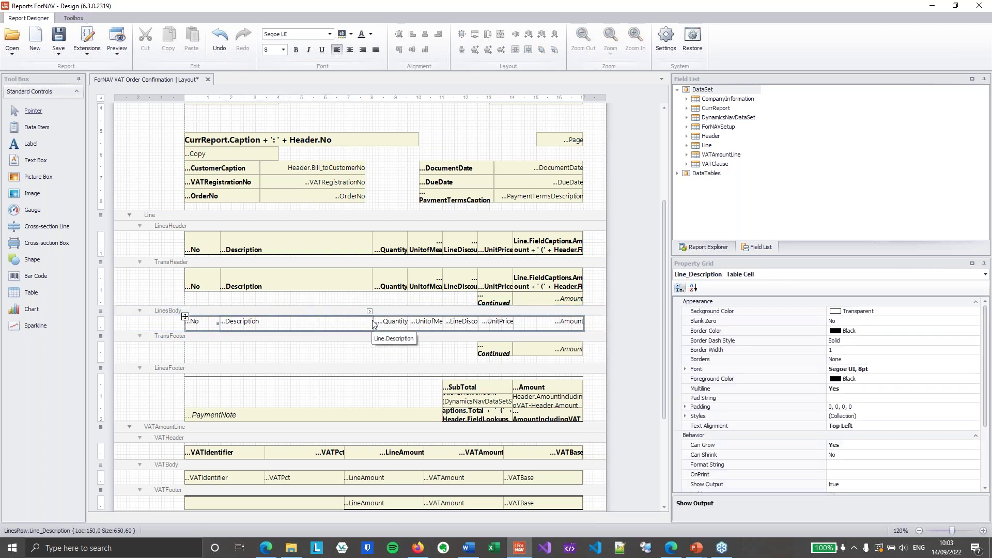
click(370, 311)
Step: Wrap Line.Description in CurrReport.JoinStrings('\n', ...) in the source expression
click(506, 331)
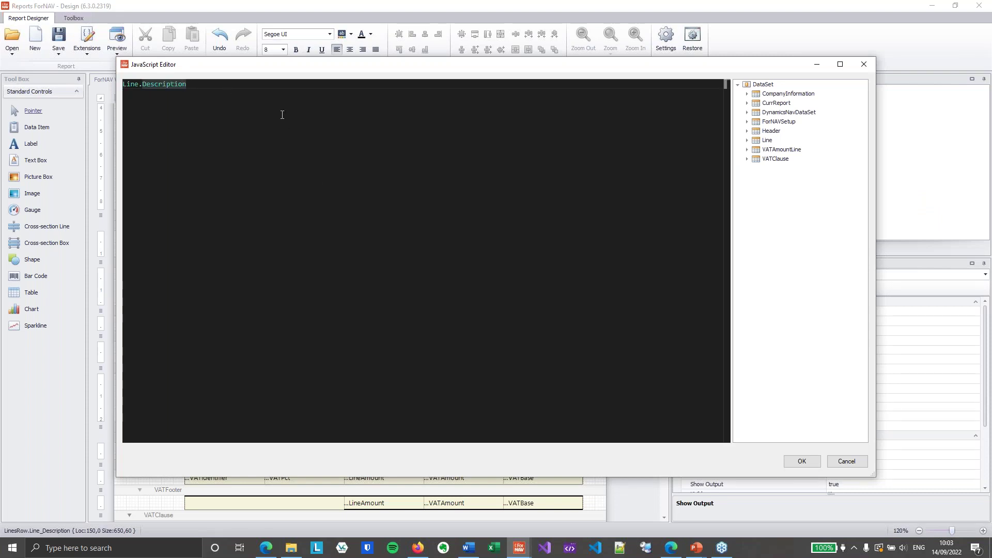
key(Home)
key(Return)
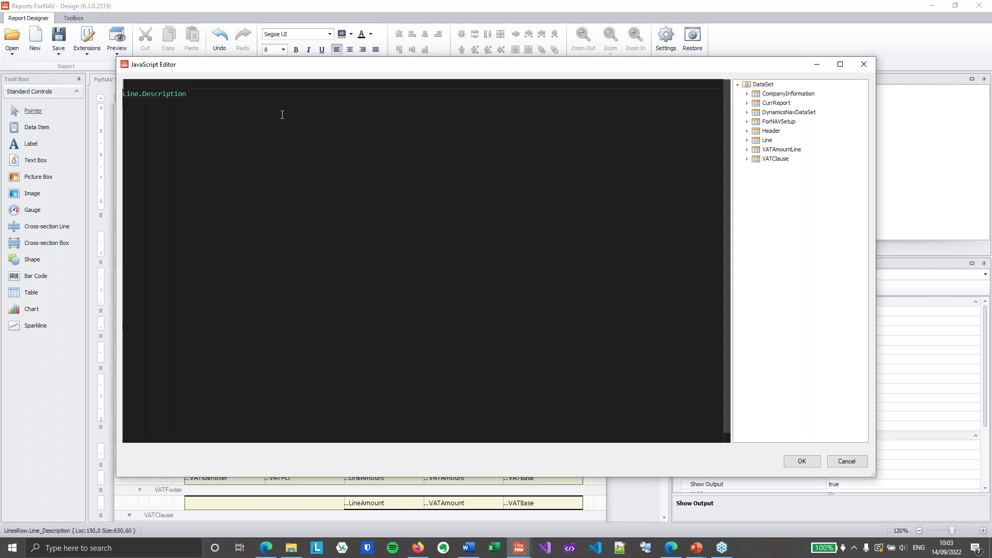
text(Curr)
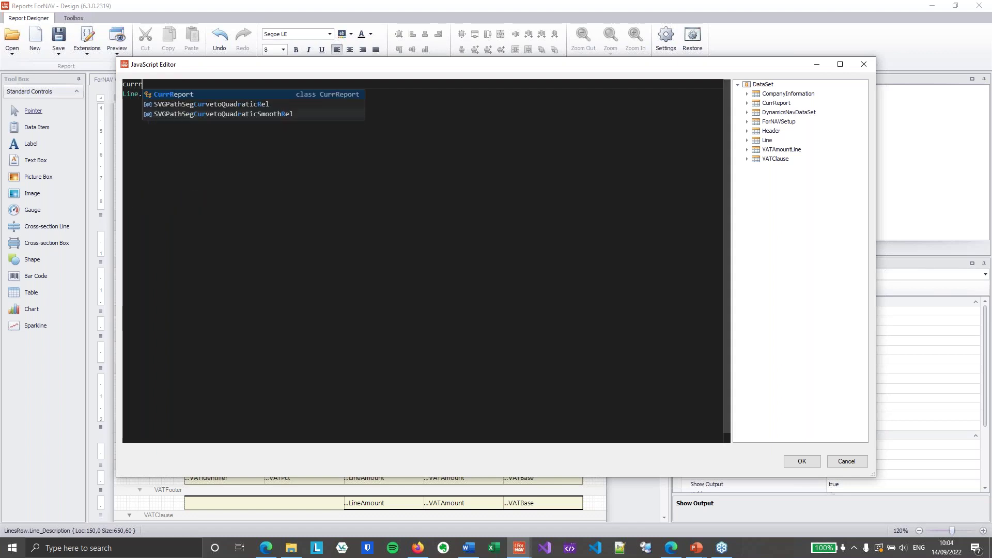
key(Return)
text(.J)
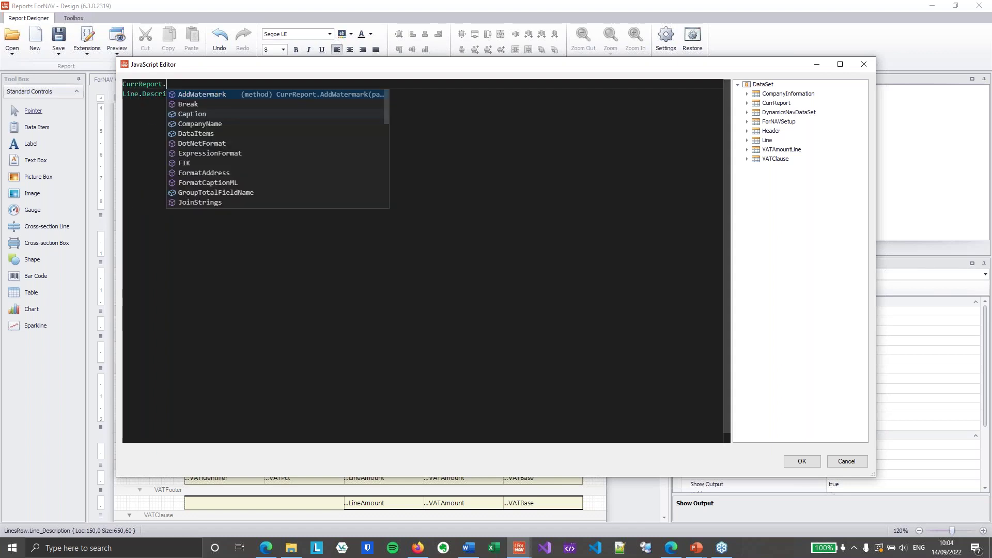
key(Return)
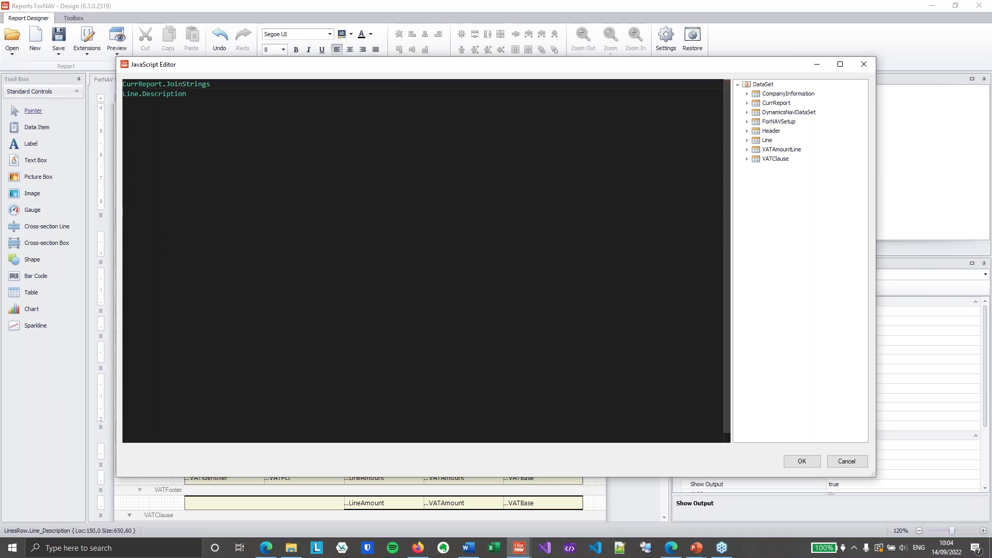
text(()
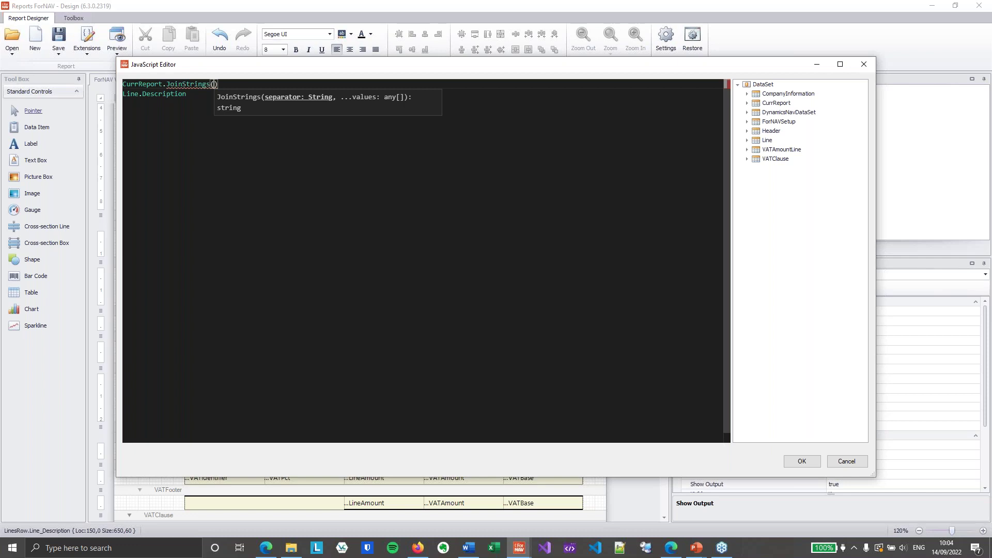
text('\)
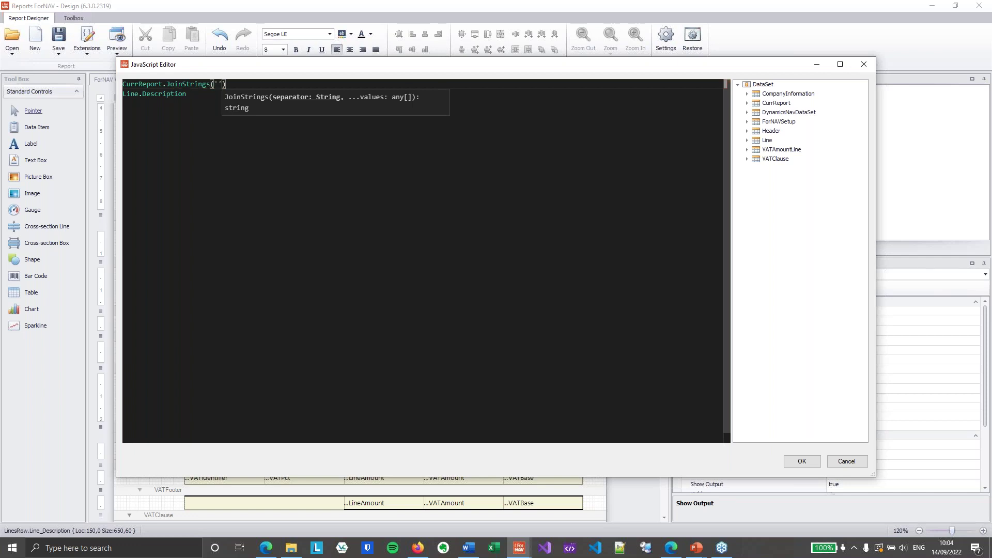
text(n)
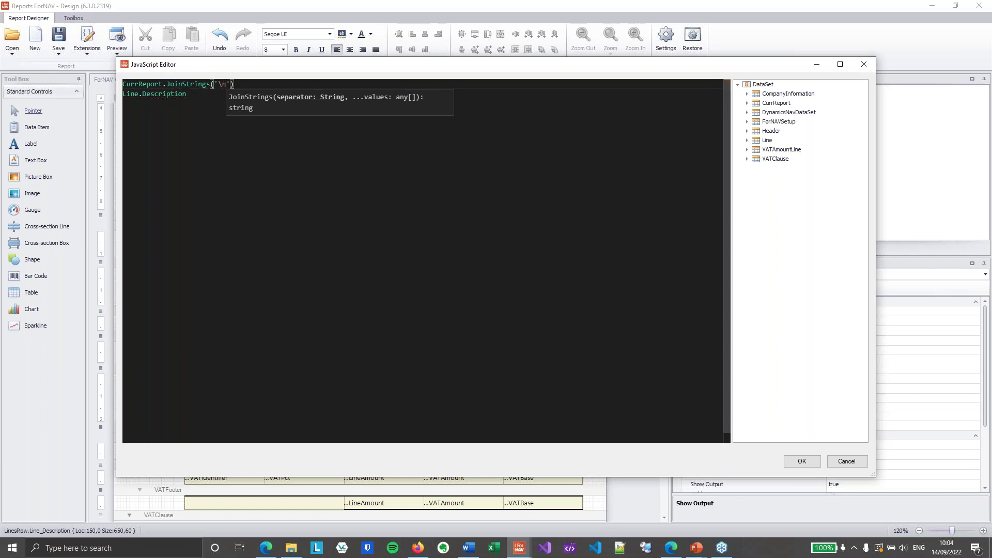
text(')
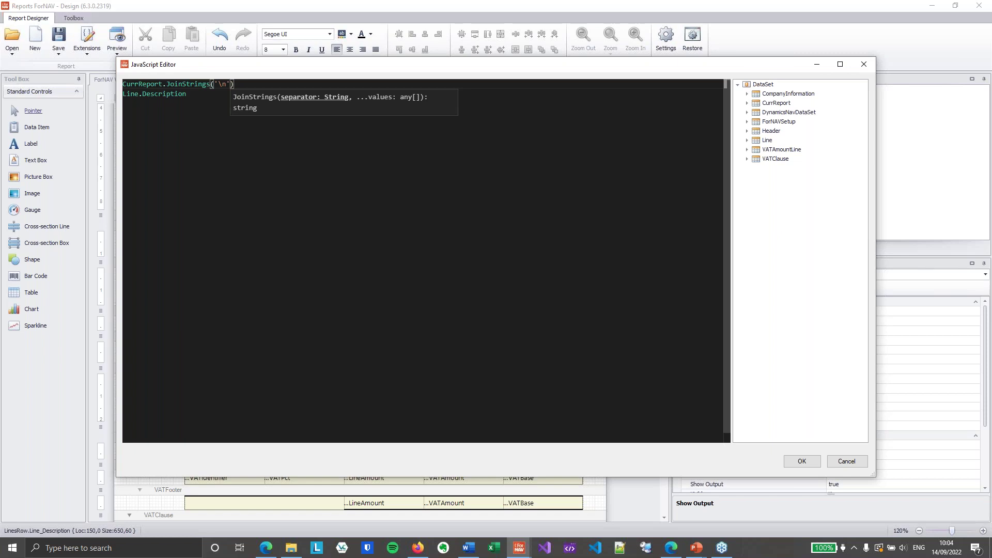
text(,)
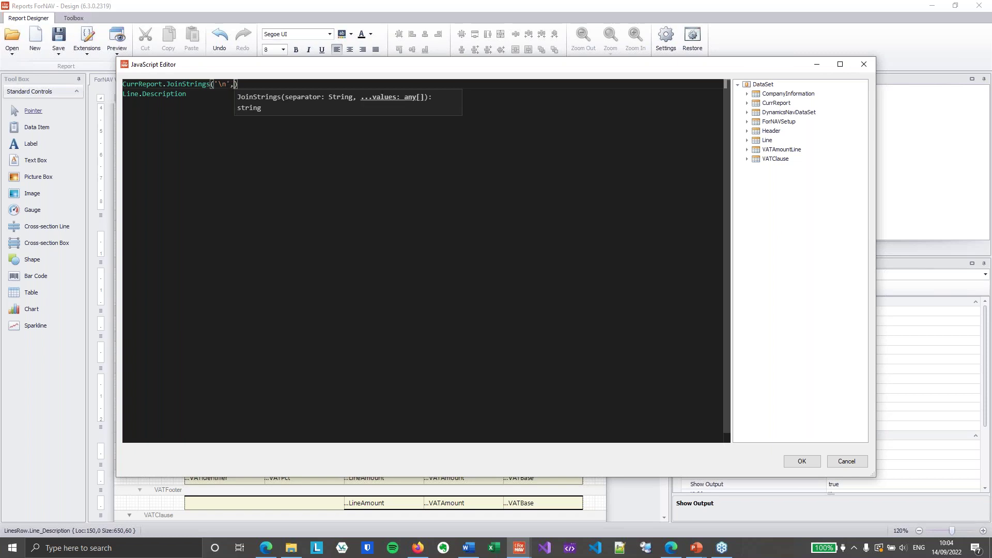
key(Delete)
key(Down)
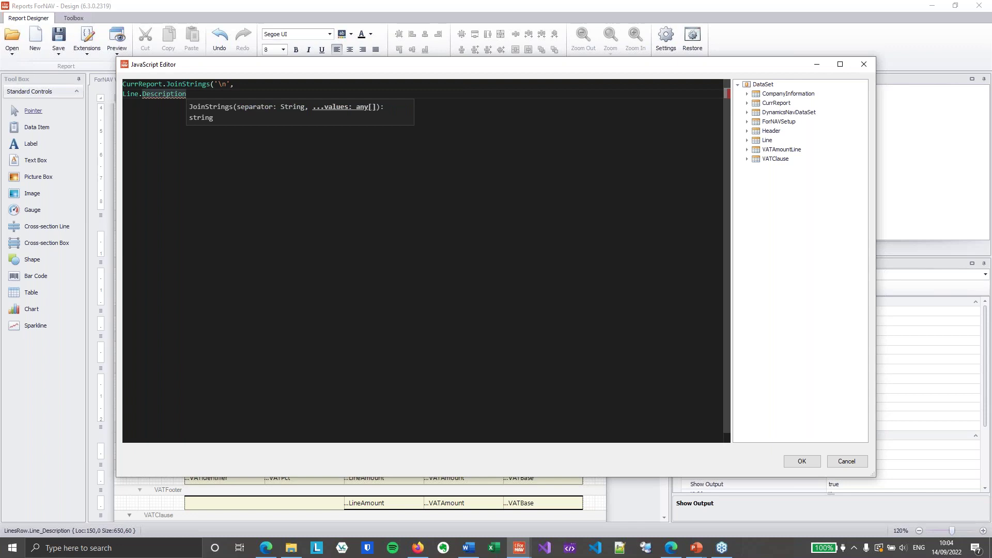
key(Return)
text())
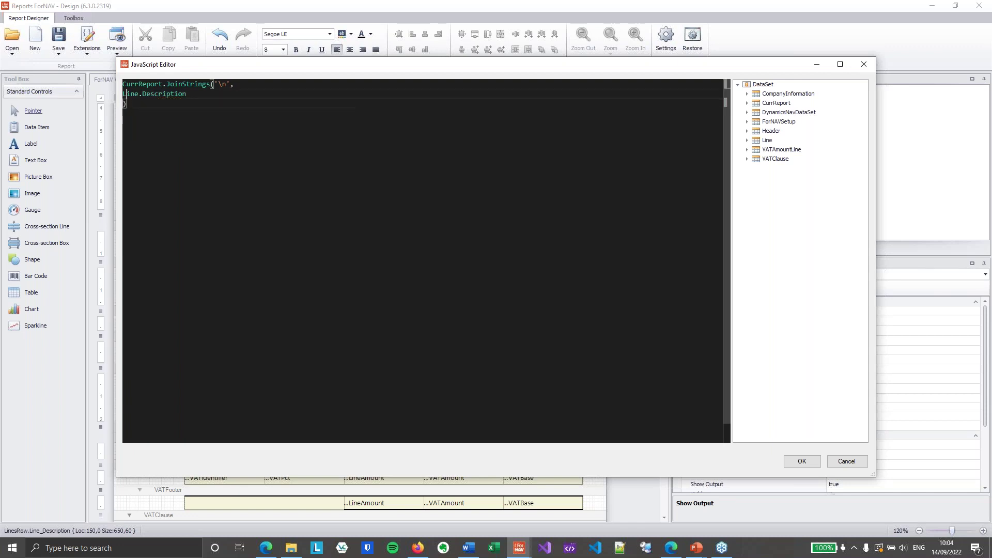
Step: Add Line.Description2 as the next JoinStrings argument
click(187, 93)
text(,)
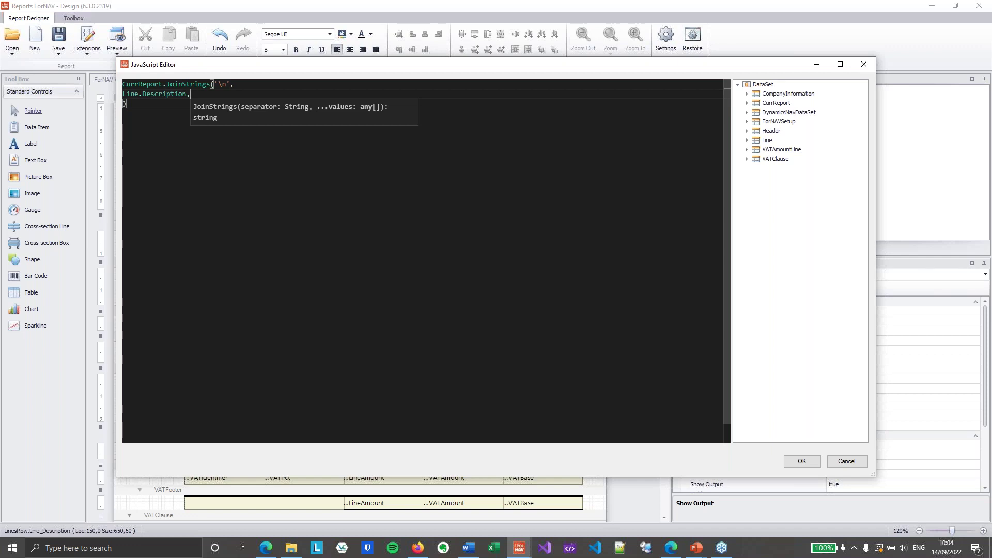
key(Return)
text(line)
key(Return)
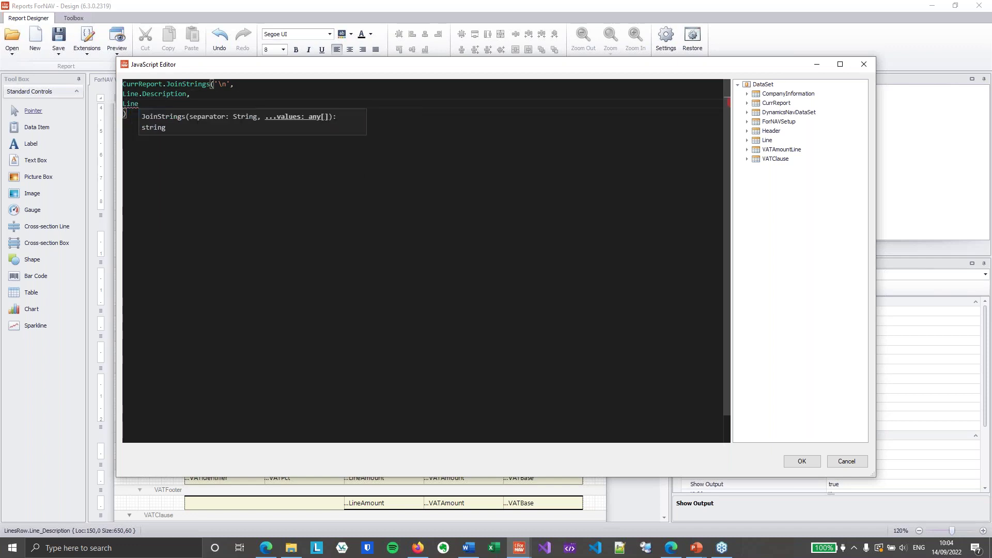
text(.Description2)
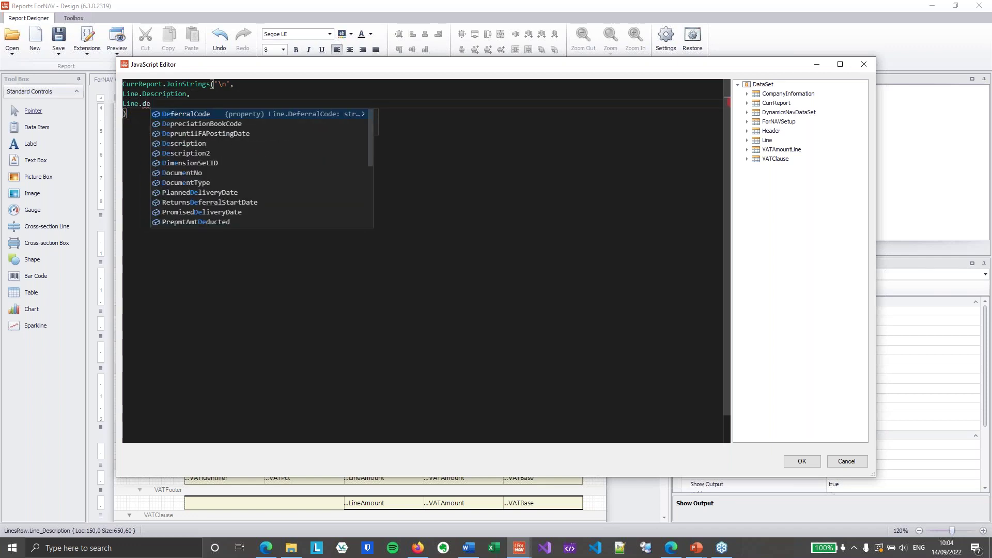
key(Return)
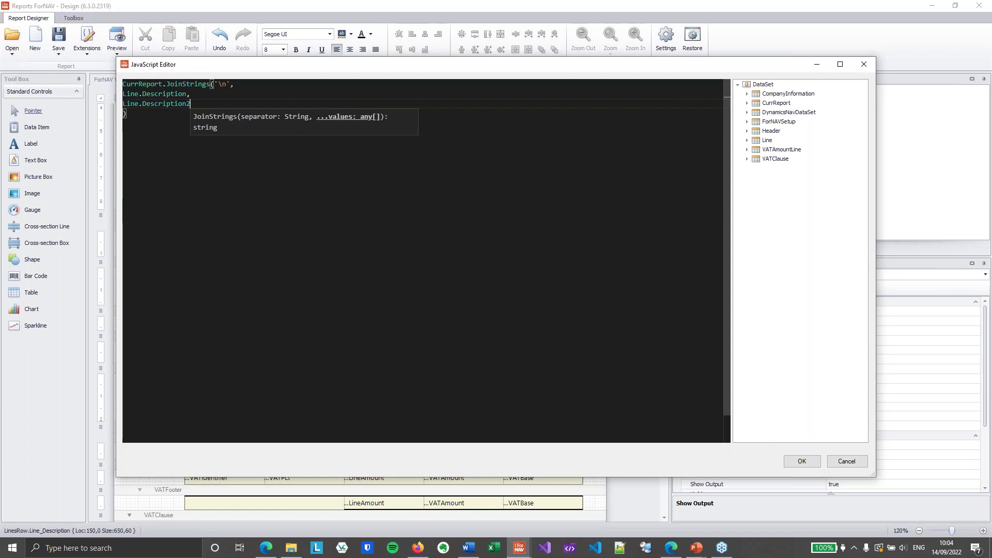
Step: Add Line.FieldExtensions.NetWeight as the next JoinStrings argument
text(,)
key(Return)
text(line)
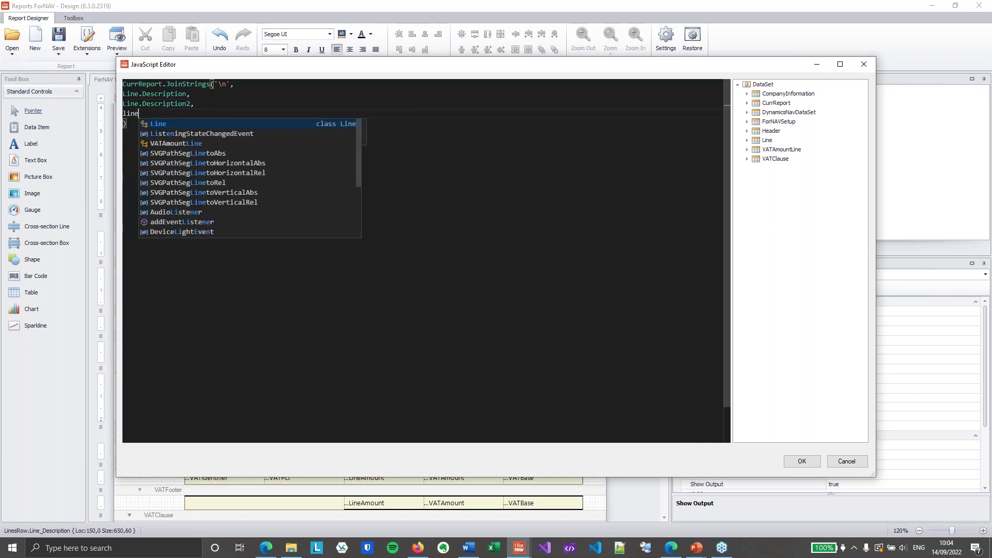
key(Return)
text(.fiel)
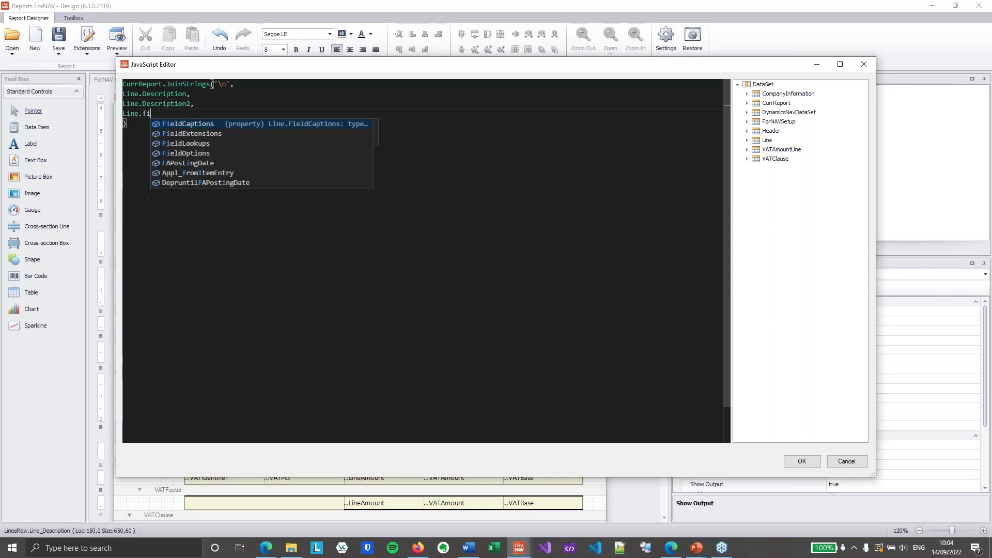
key(Down)
key(Return)
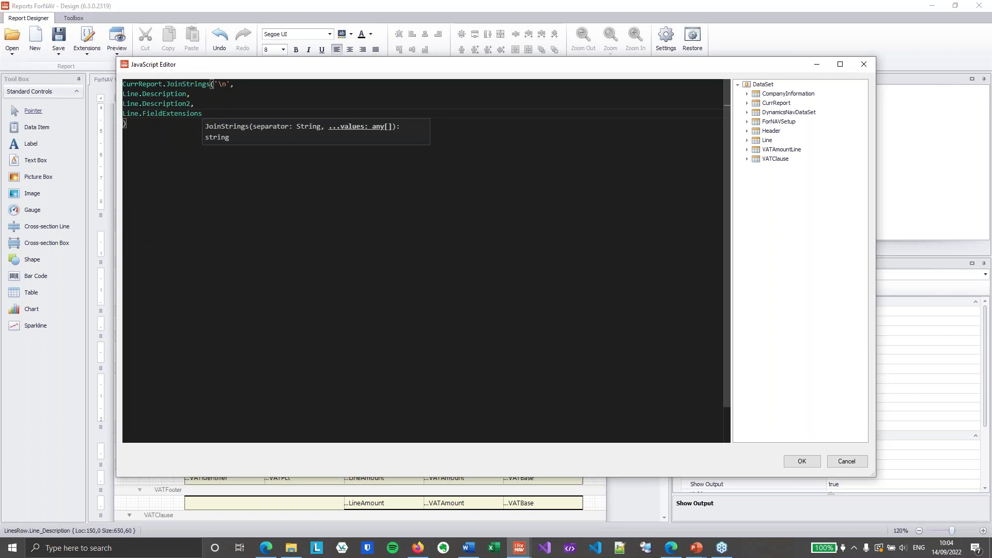
text(.netw)
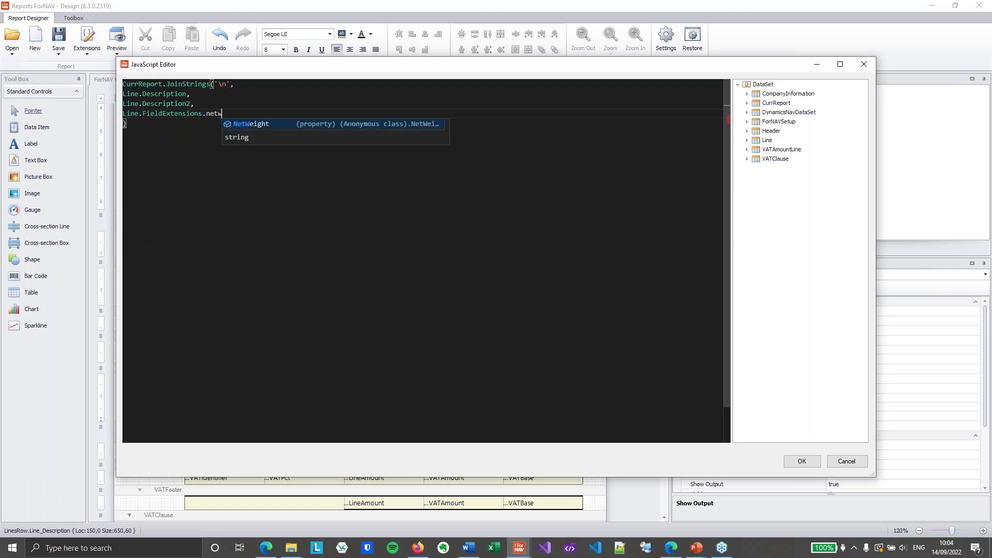
key(Return)
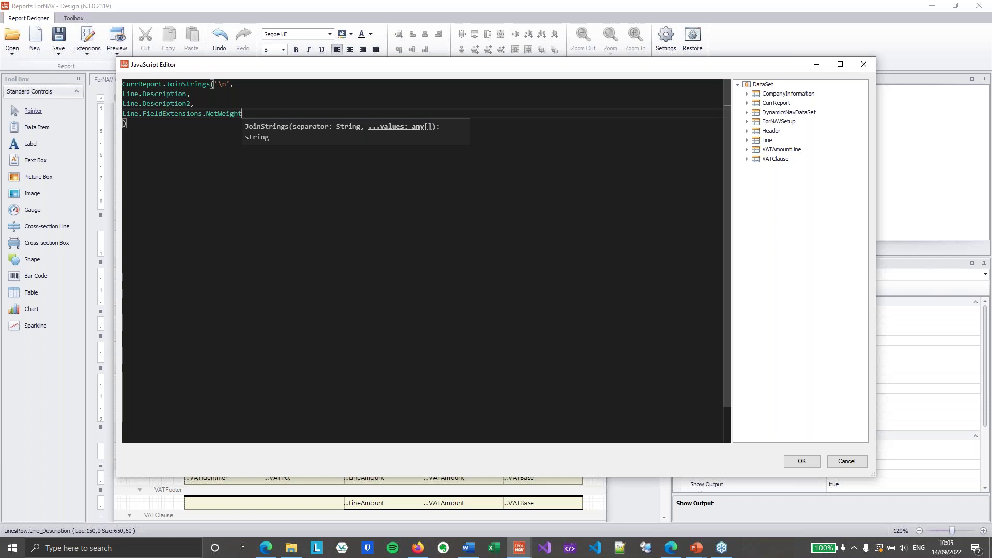
Step: Add Line.FieldExtensions.PlannedDeliveryDate as the last argument, format the code, and apply the expression
text(,)
key(Return)
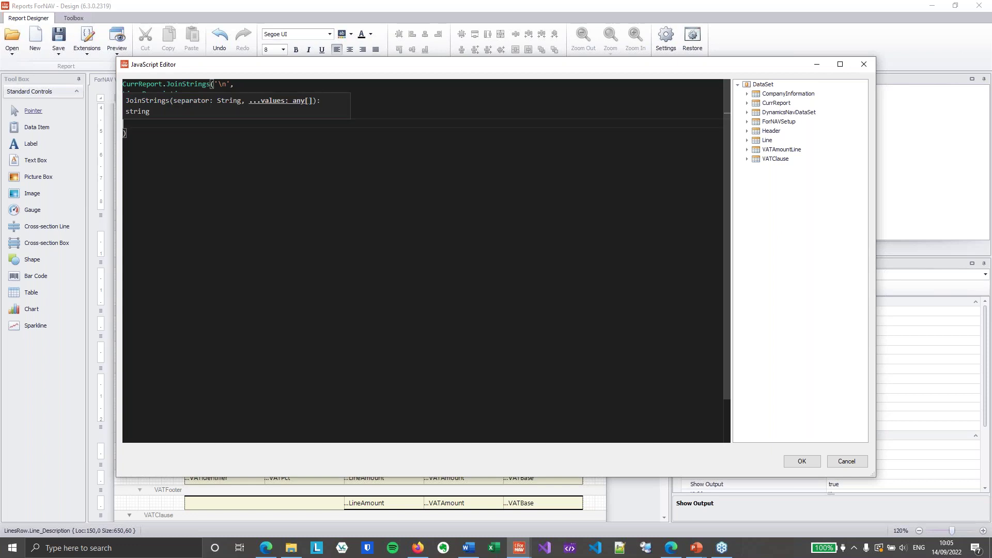
text(line)
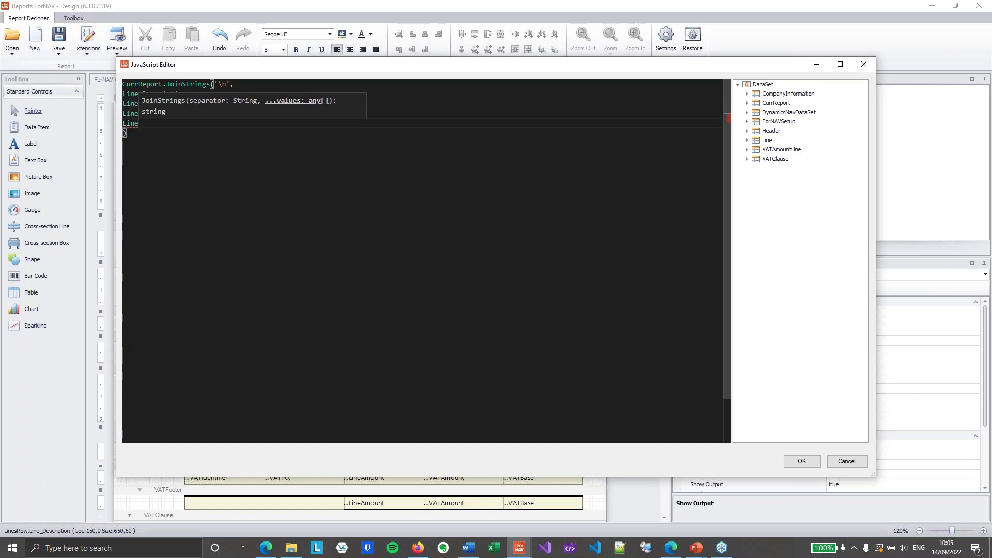
text(.F)
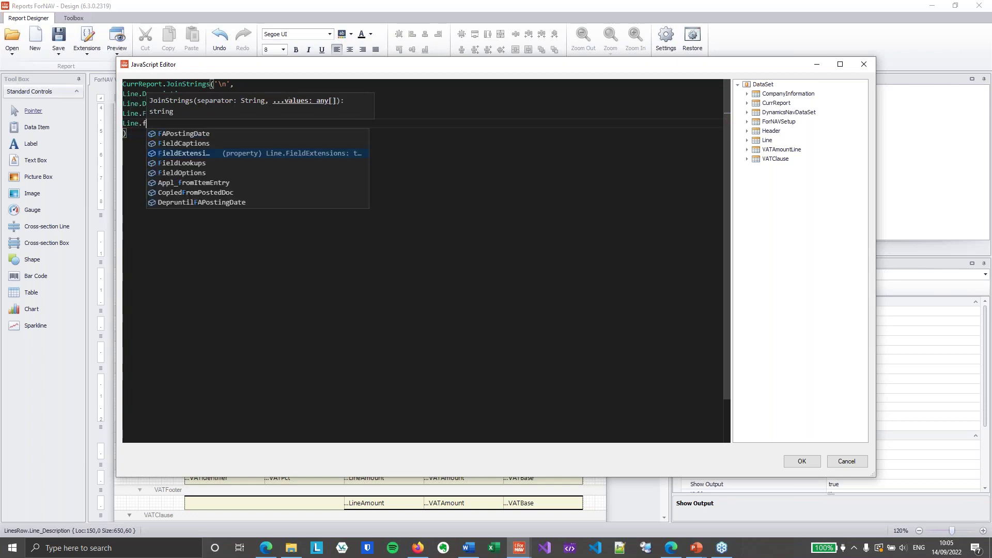
key(Return)
text(.)
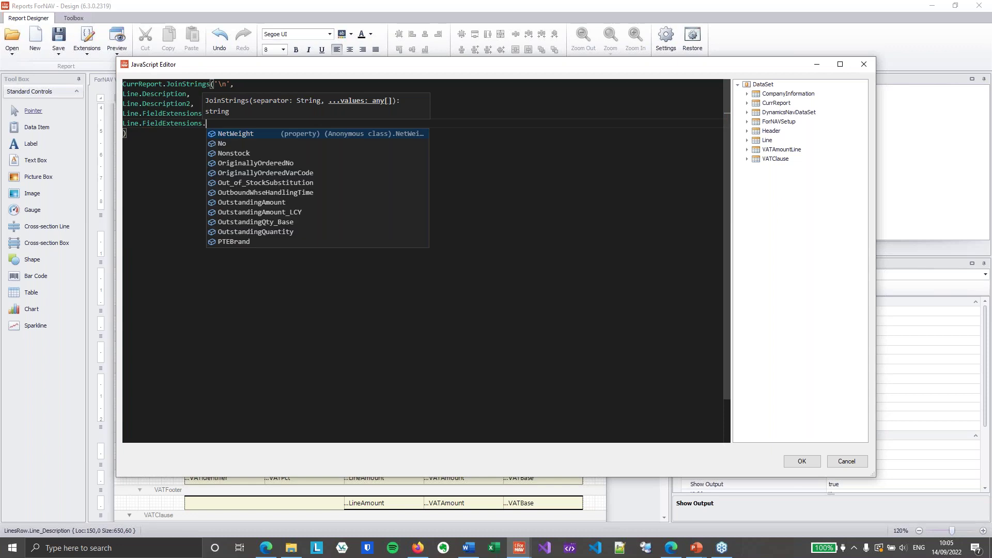
text(plann)
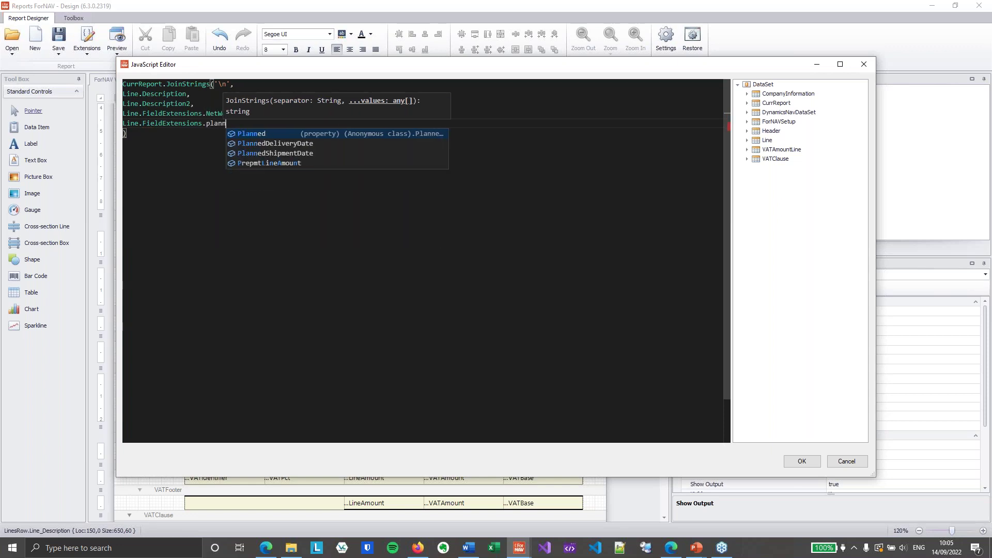
key(Return)
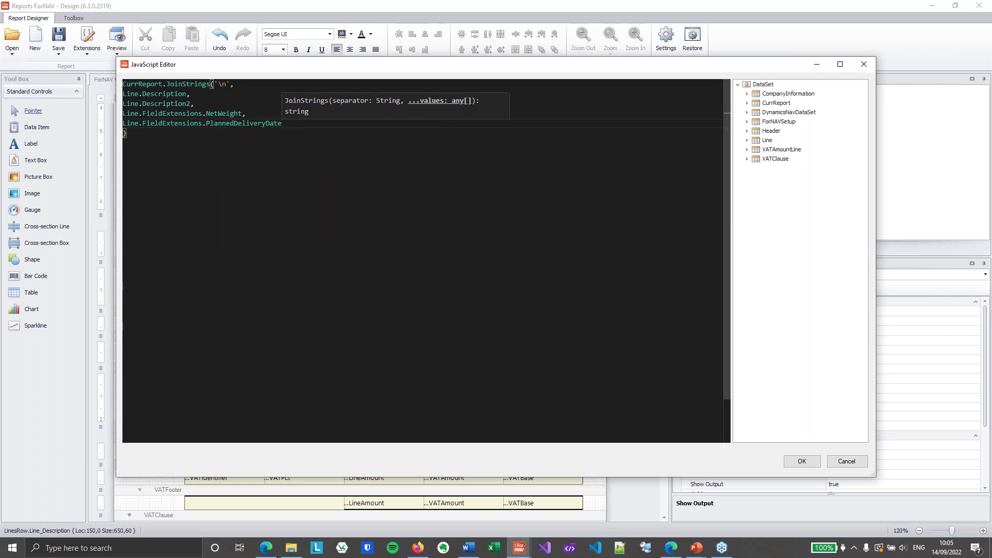
right_click(215, 117)
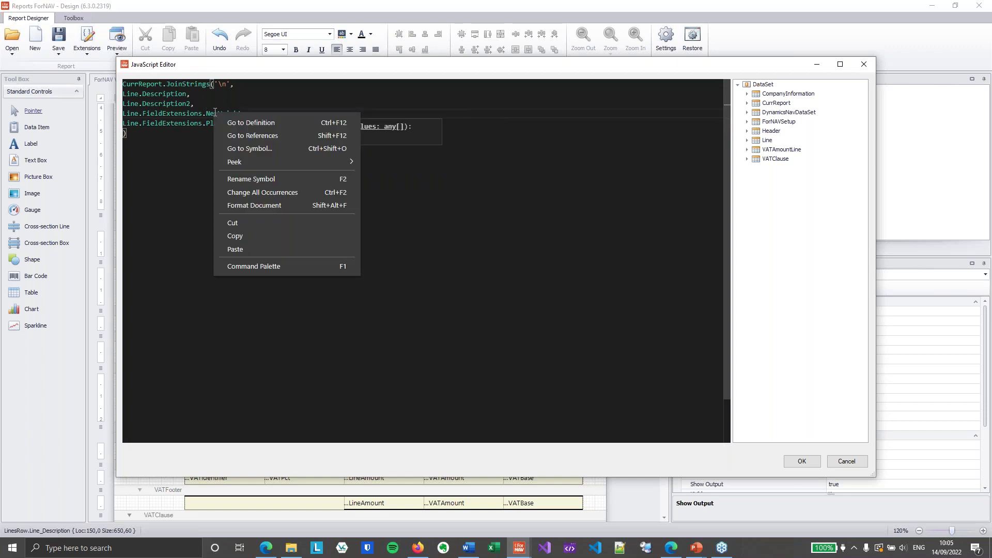
click(284, 206)
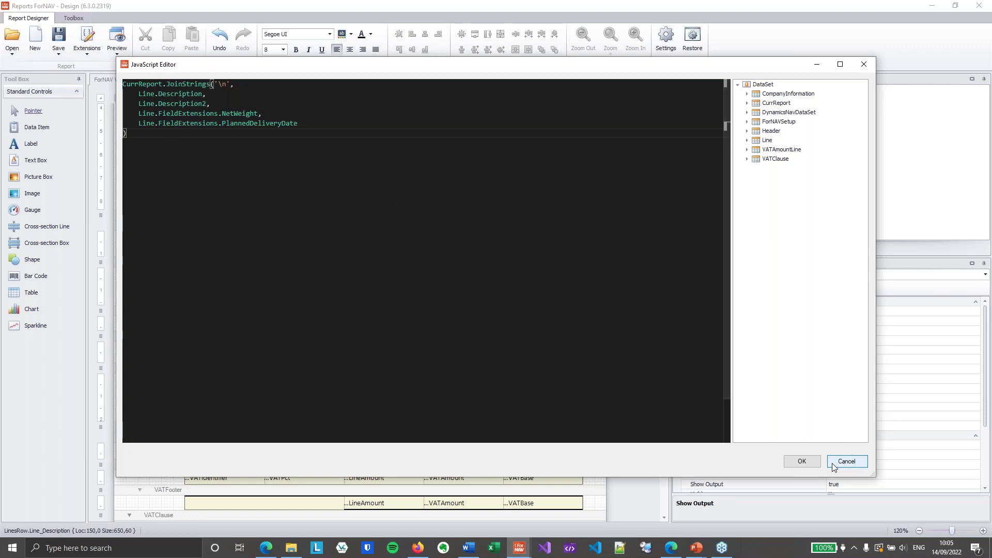
click(802, 461)
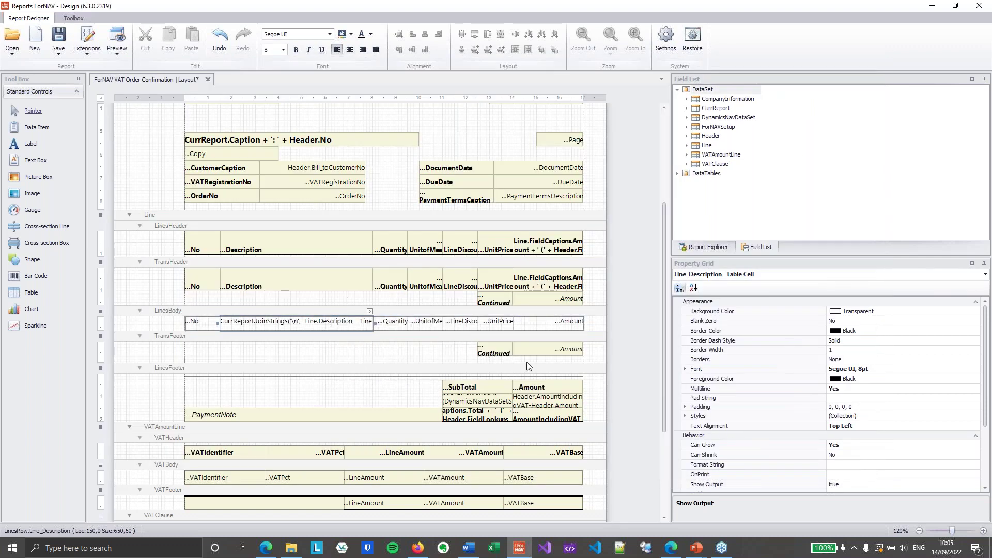
Step: Check the description cell's Can Grow setting, then preview the report in Business Central
scroll(755, 414, down, 3)
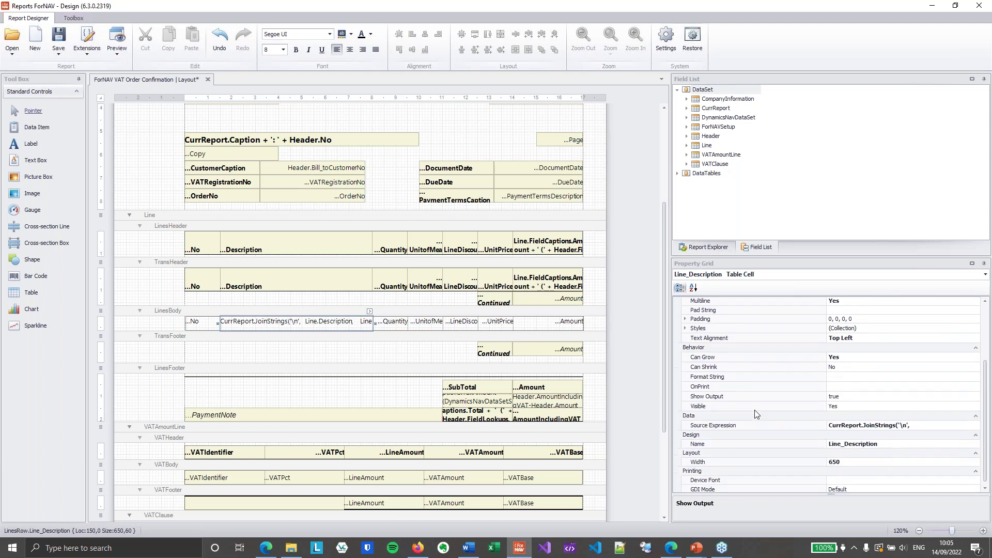
click(803, 355)
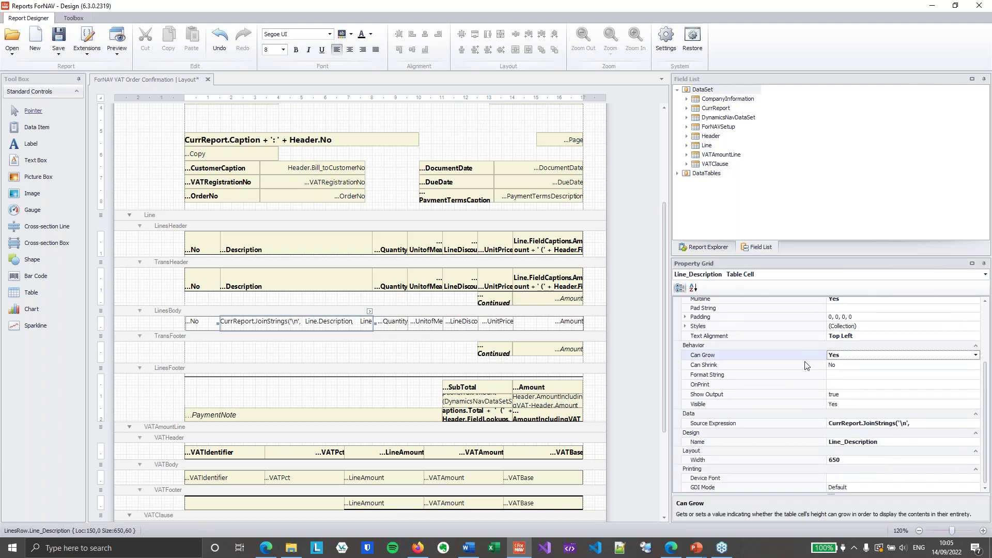
click(519, 311)
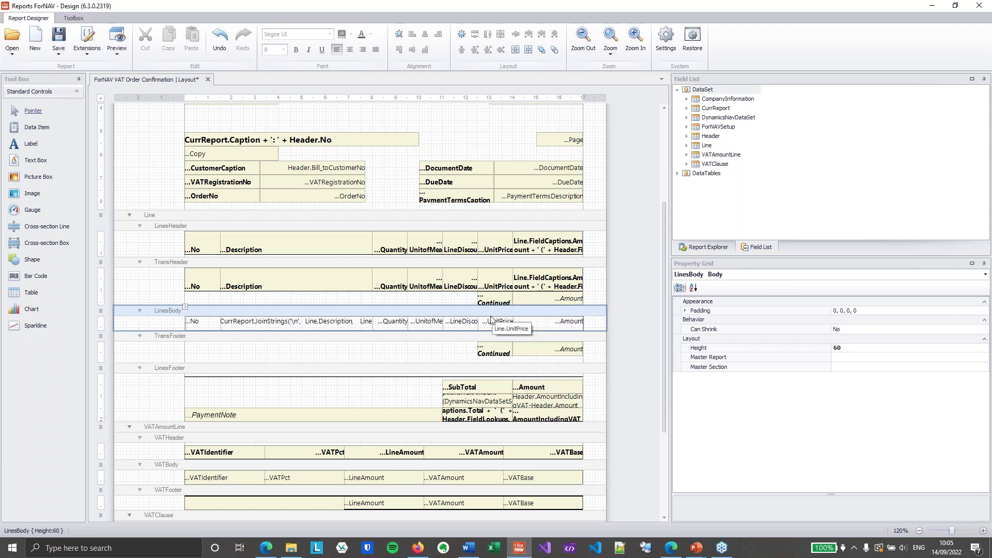
click(122, 41)
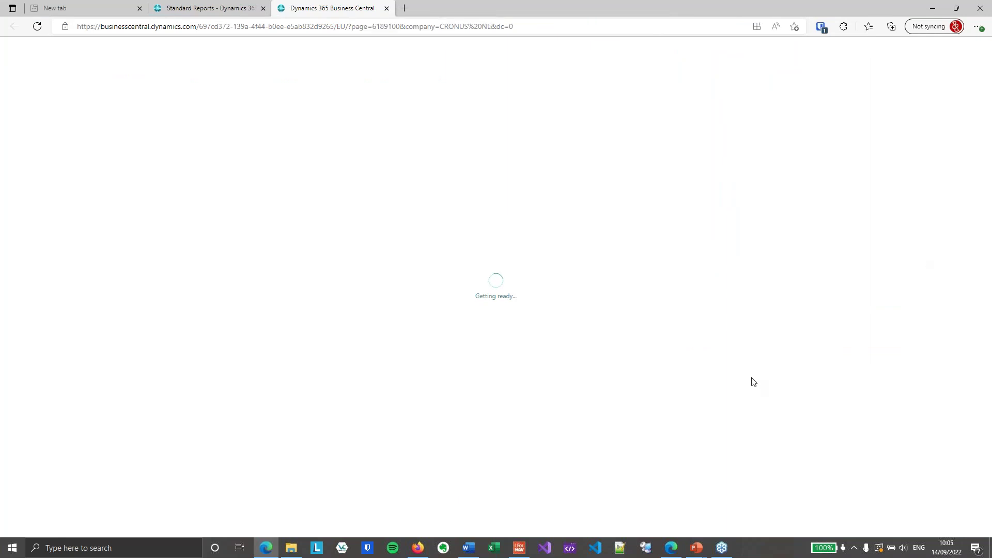
Step: Run the Order 101020 preview at page width, inspect each line's comments, weight and date, then close it
key(Return)
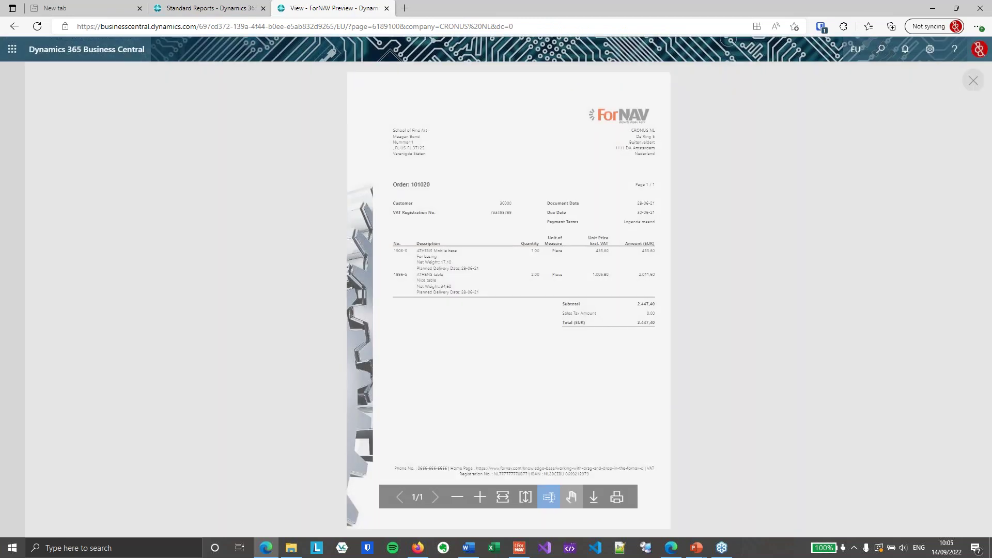
click(498, 501)
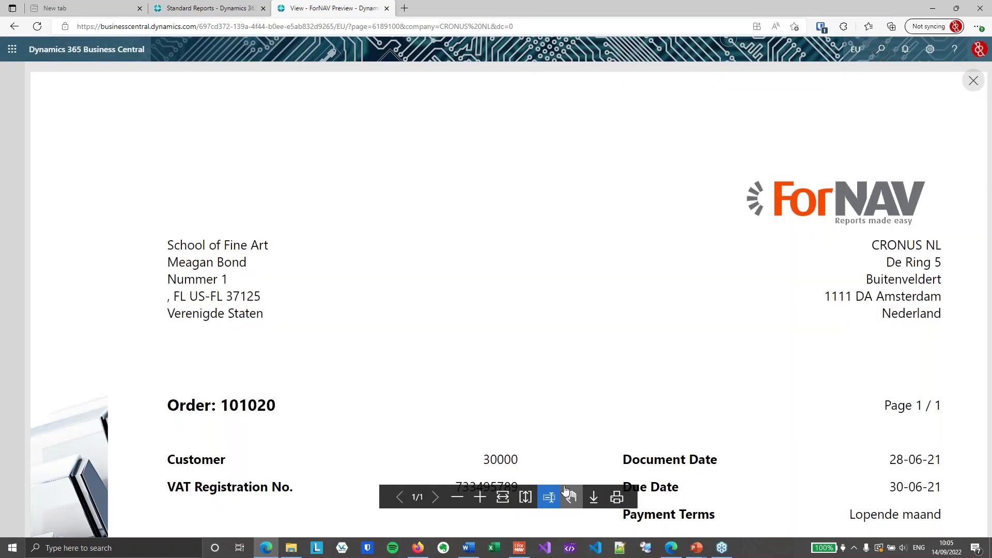
scroll(595, 408, down, 4)
scroll(444, 351, down, 2)
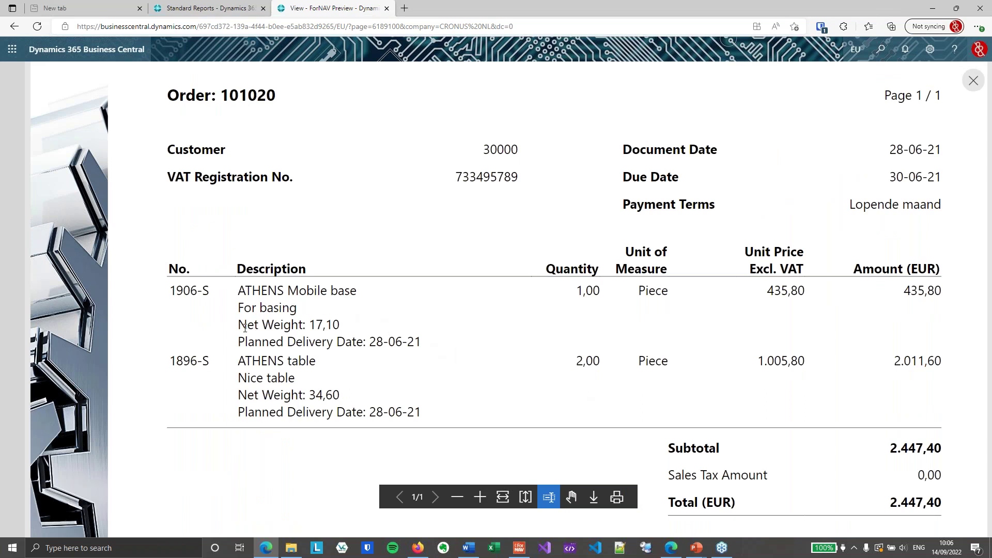
drag(245, 326, 361, 306)
click(362, 308)
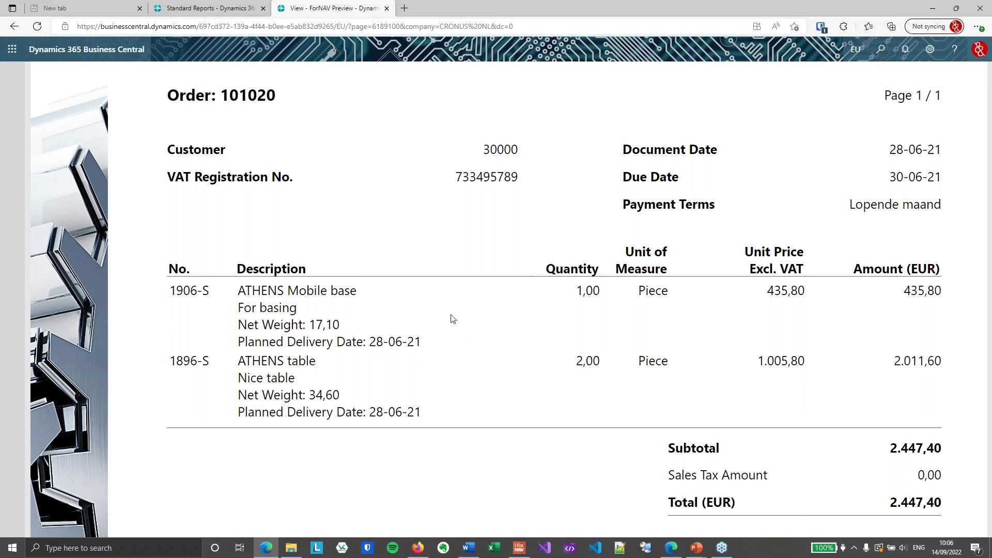
key(Escape)
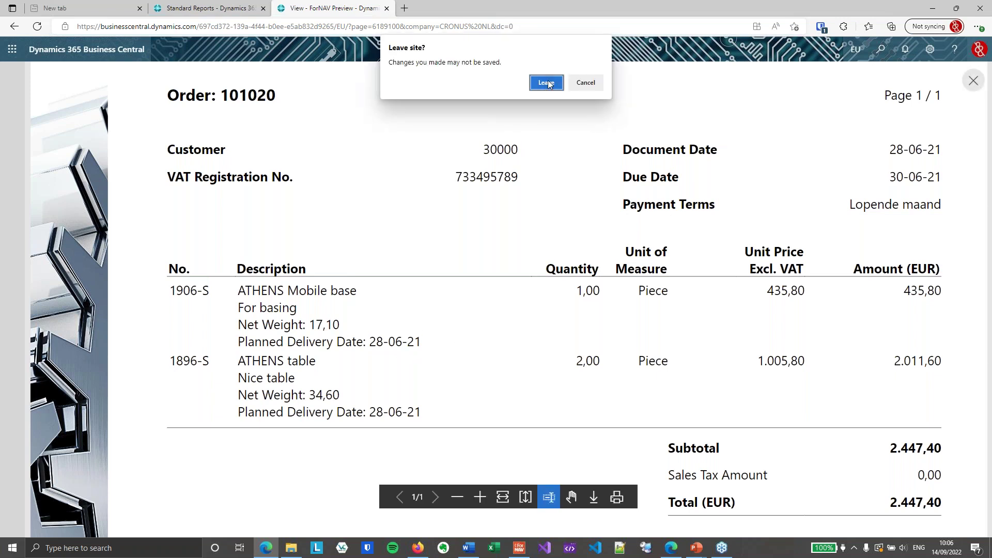
click(547, 83)
Step: Advance the slideshow to slide 3, 'Add DataItem and store data', then return to ForNAV Designer
key(super+Tab)
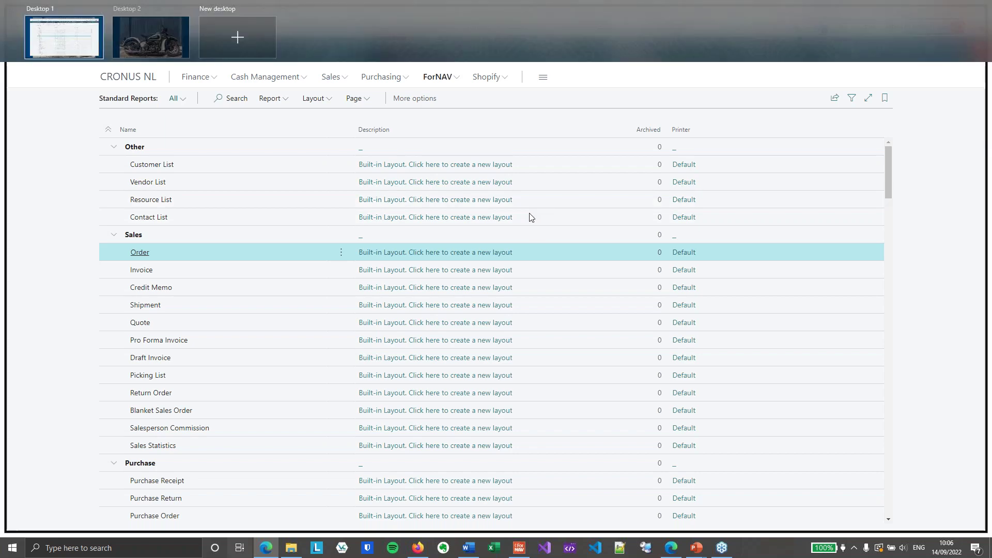
click(330, 304)
click(639, 285)
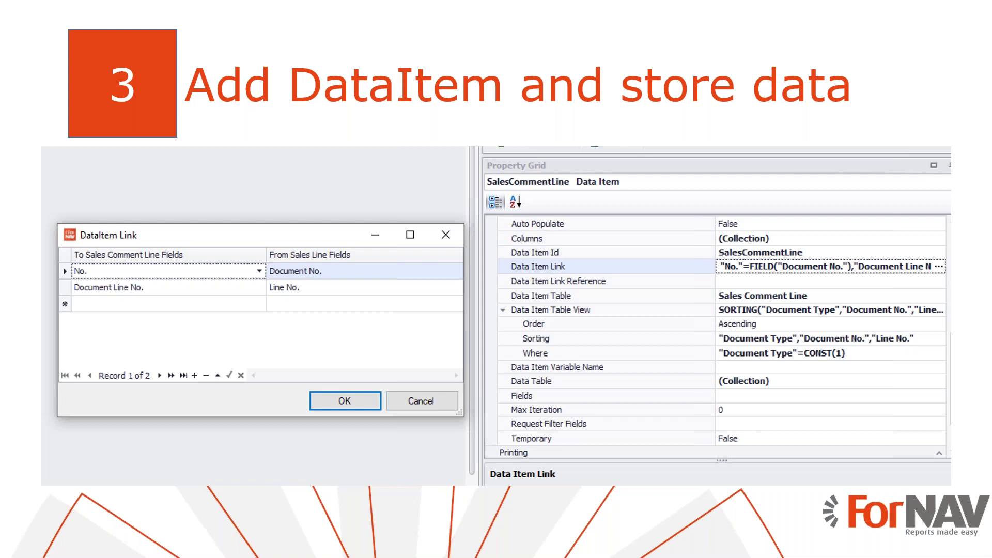
key(super+Tab)
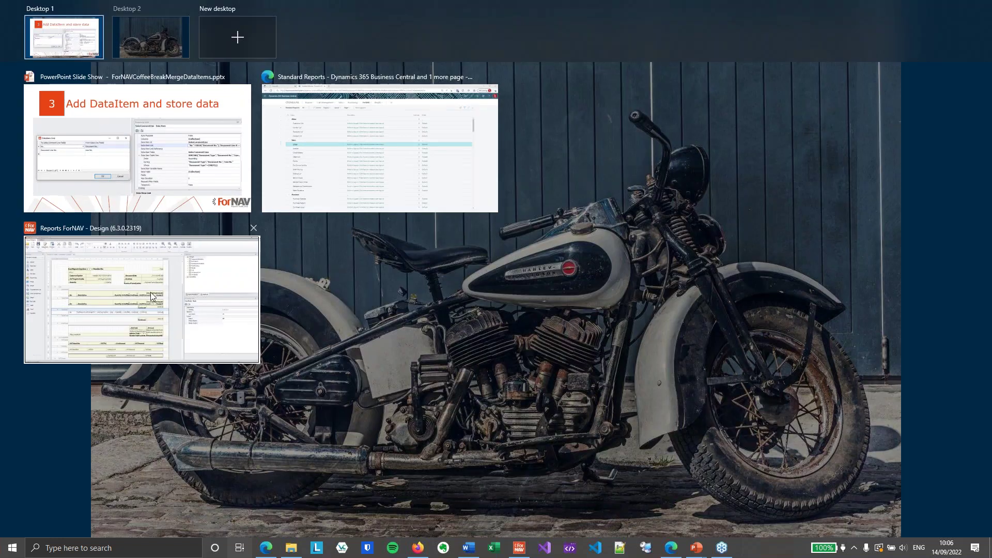
click(152, 296)
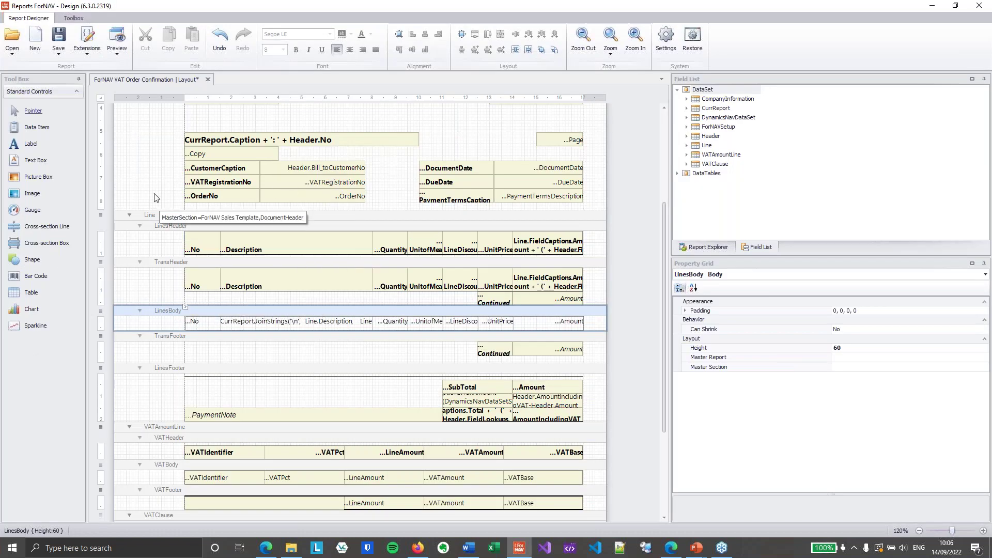
Step: Add a new data item under Line using the Sales Comment Line table
click(36, 127)
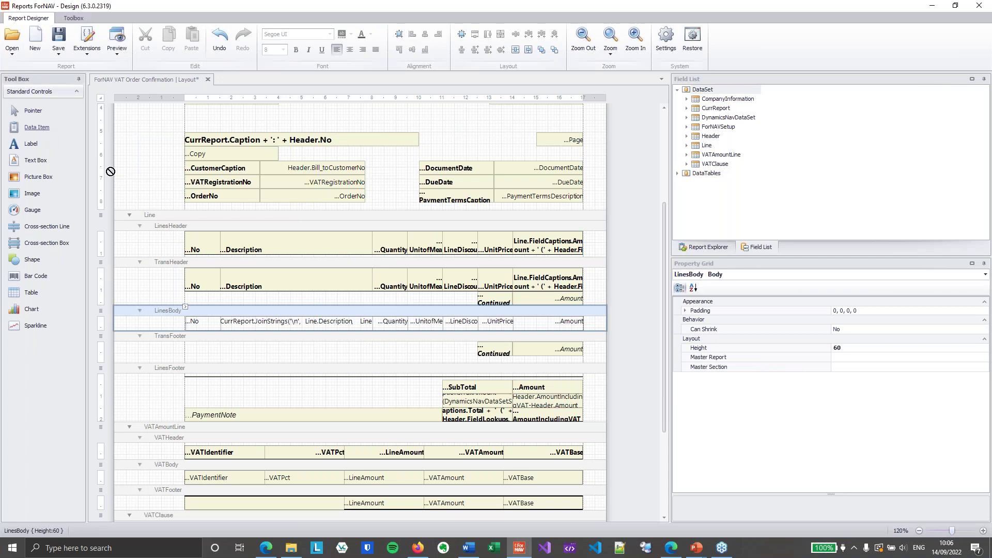
click(205, 215)
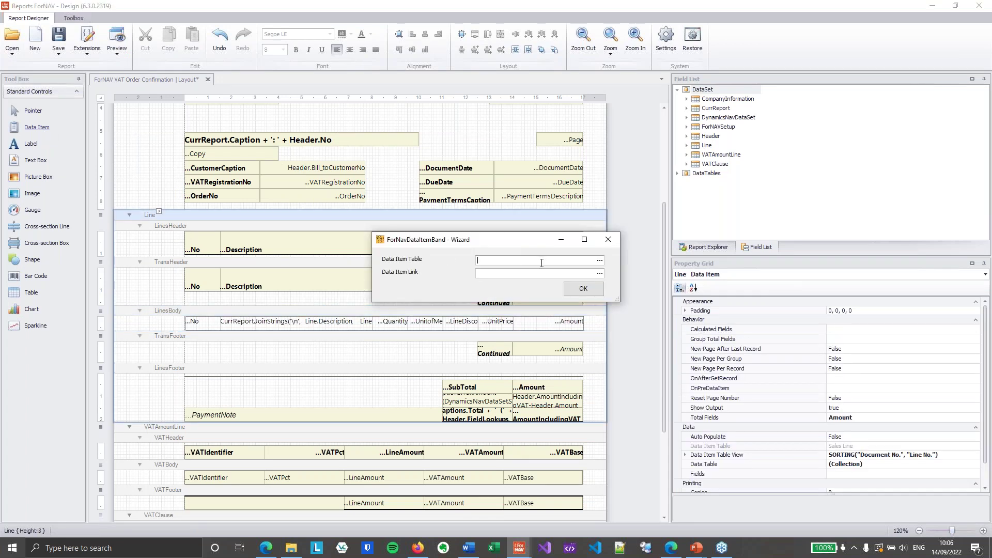
text(sales comment line)
Step: Link the comment line's No. field to the Sales Line's Document No
click(599, 273)
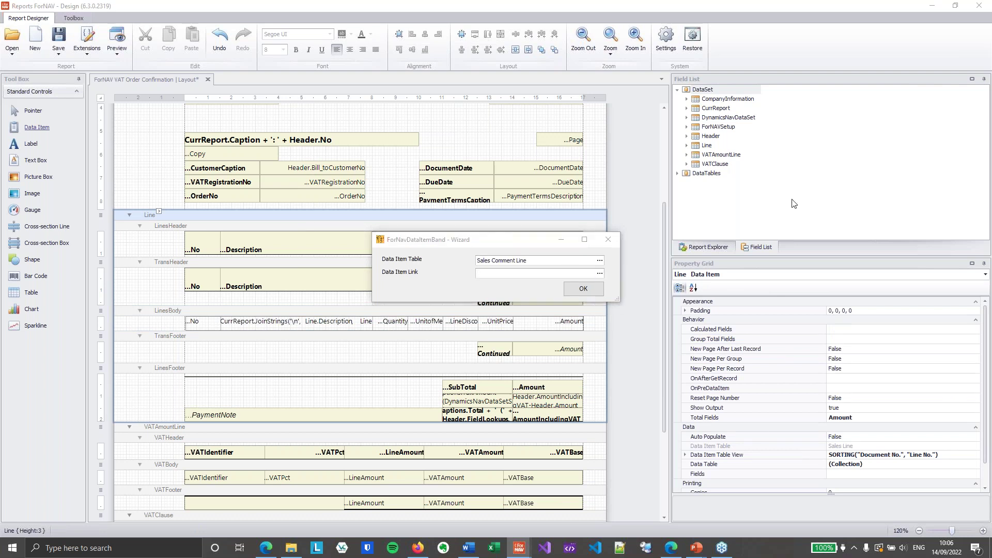
drag(667, 65, 563, 78)
click(628, 102)
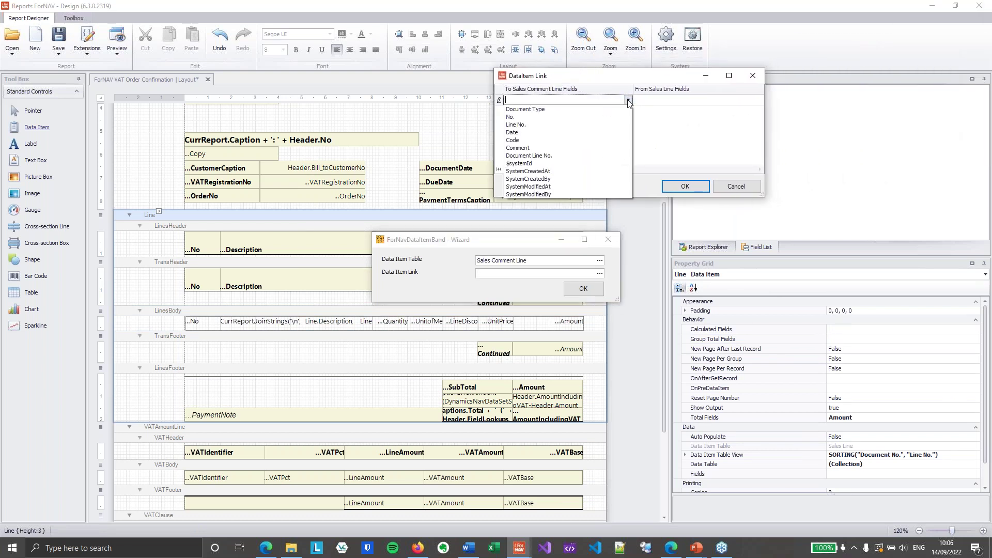
click(566, 117)
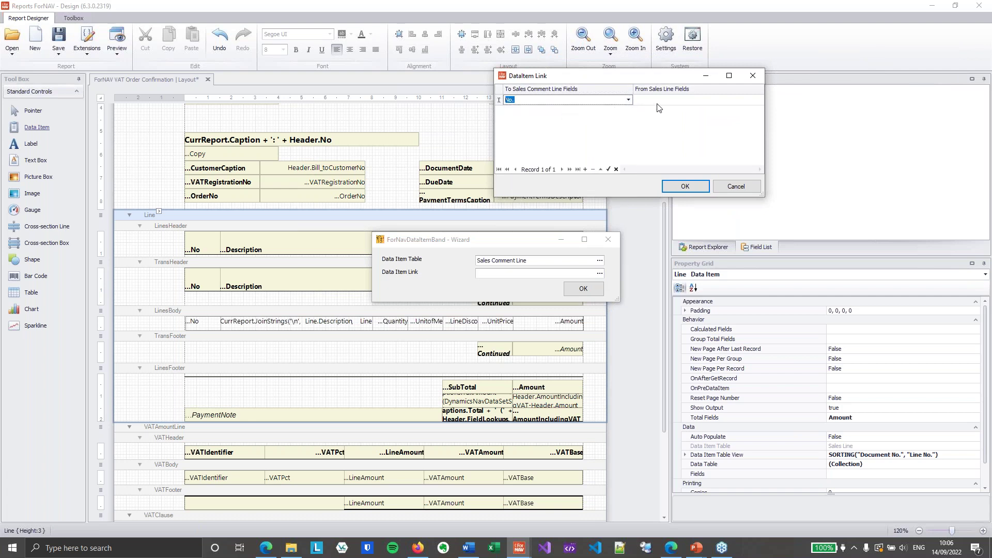
click(709, 101)
click(757, 100)
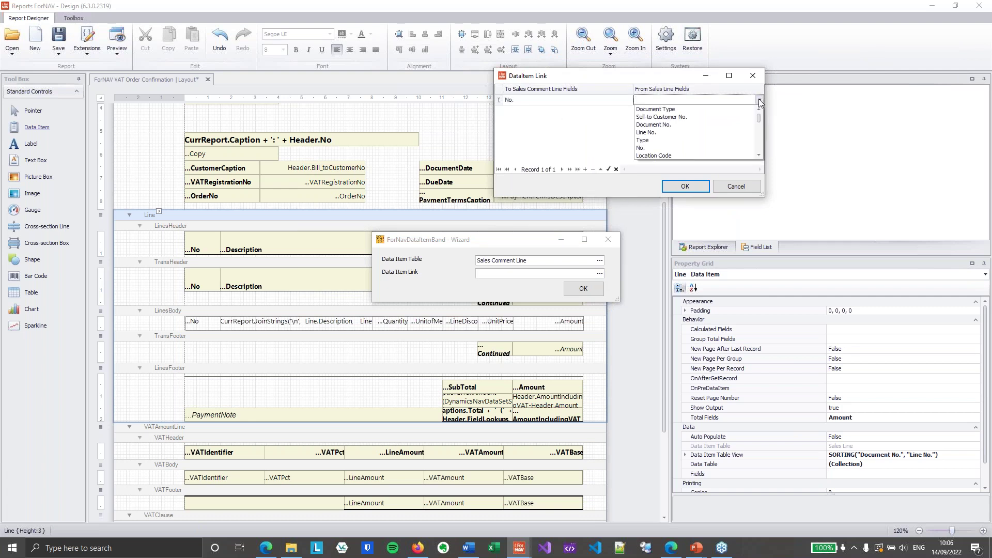
click(694, 118)
Step: Link Document Line No. to Line No. and confirm both data item links
click(625, 112)
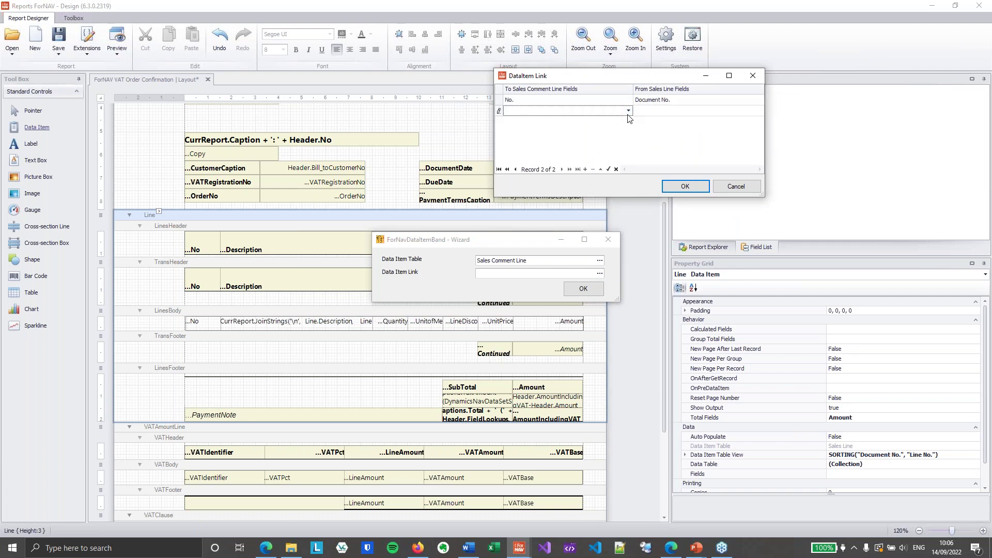
click(628, 111)
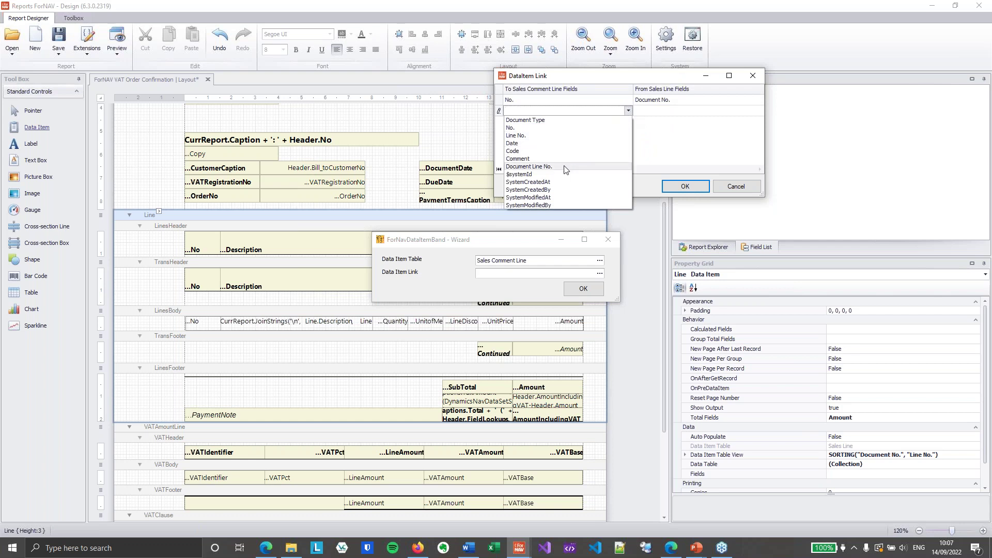
click(529, 167)
click(672, 111)
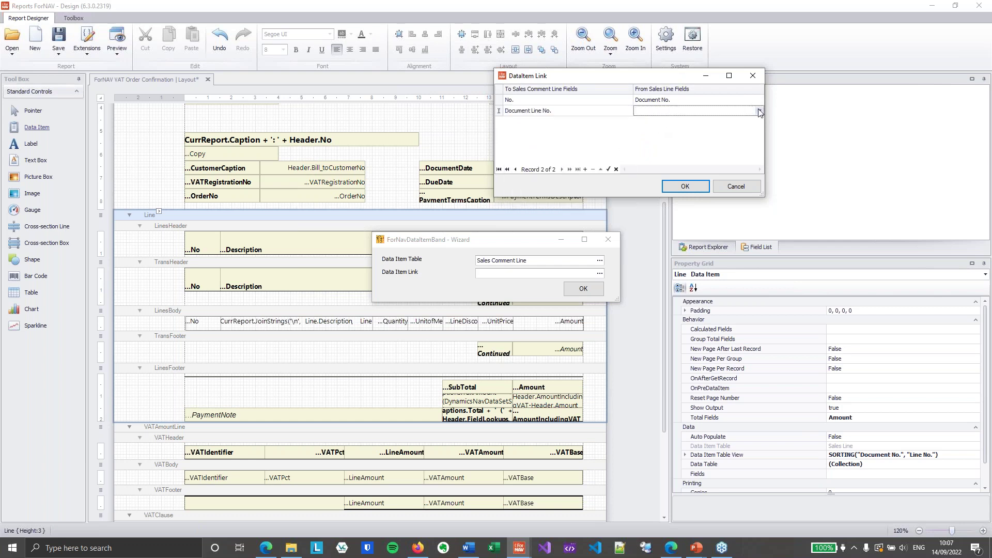
click(759, 111)
click(681, 143)
click(686, 186)
Step: Create the SalesCommentLine data item and filter its table view to Document Type Order
click(583, 288)
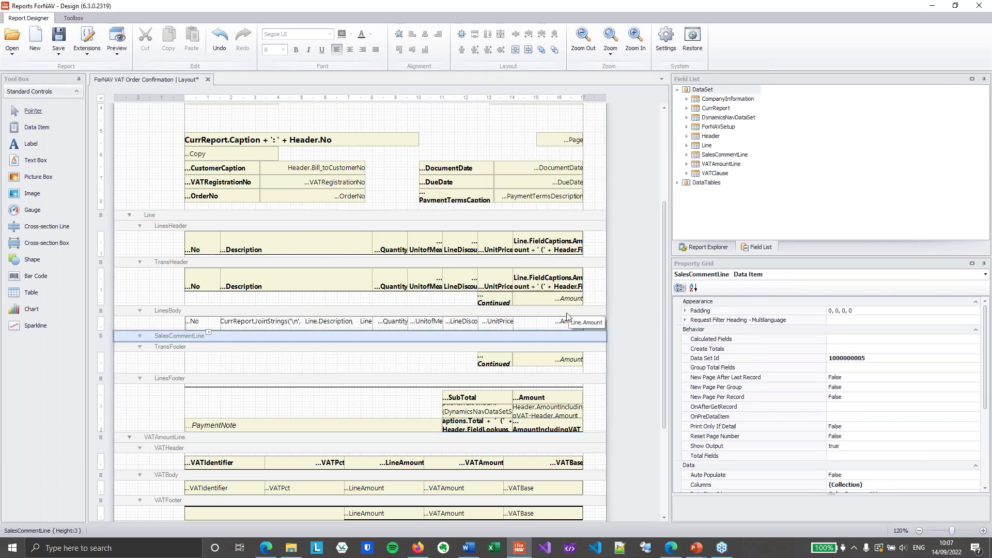
scroll(955, 443, down, 5)
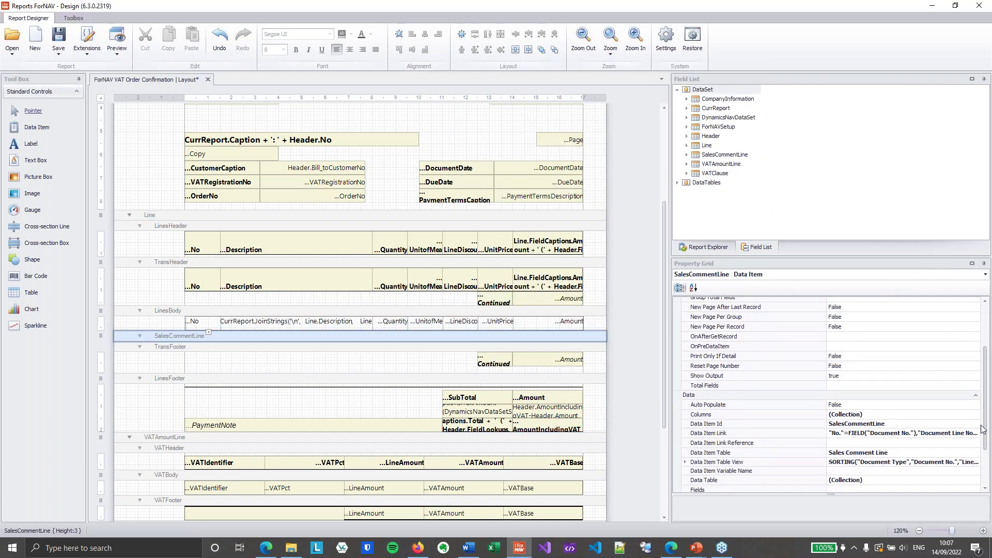
click(685, 403)
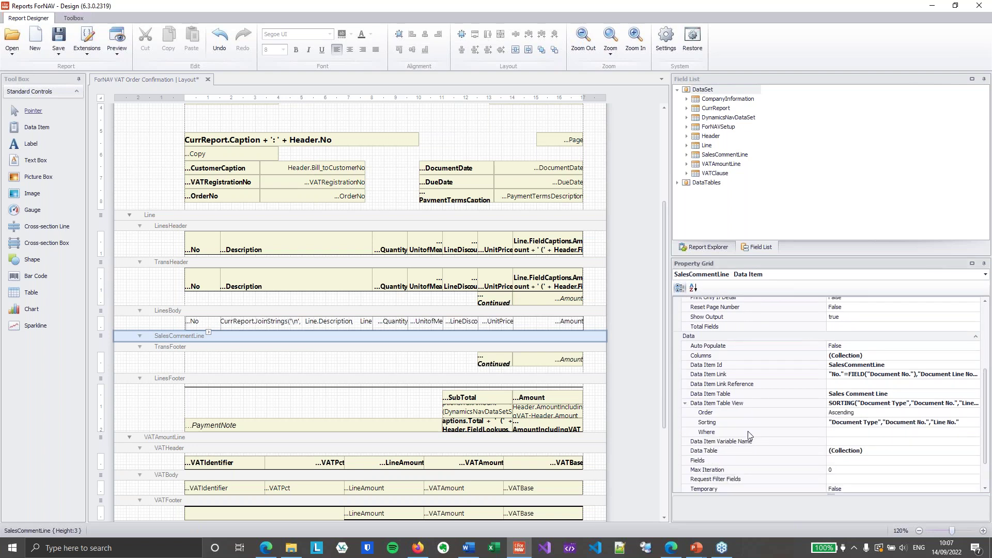
click(859, 432)
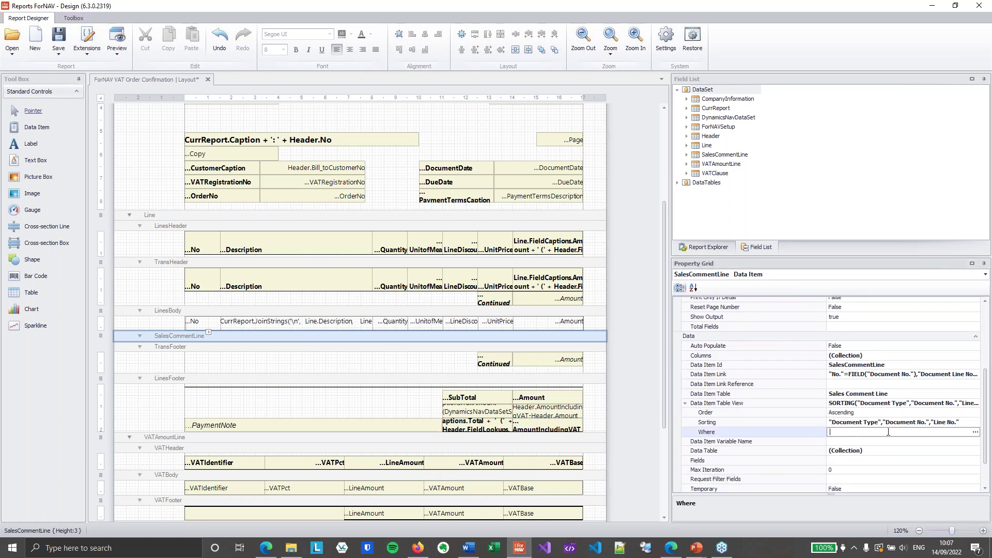
click(975, 432)
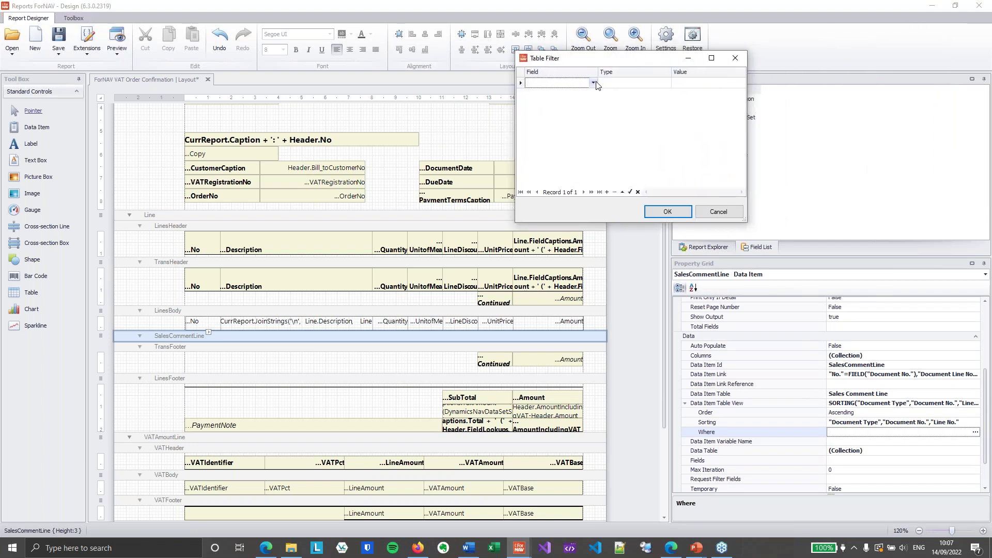
click(593, 84)
click(553, 92)
click(700, 83)
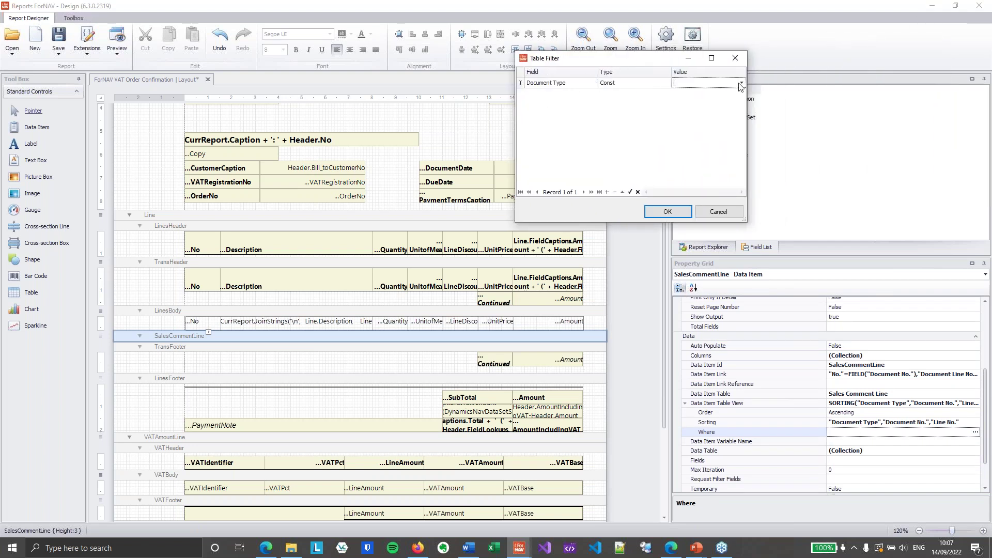
click(740, 83)
click(725, 98)
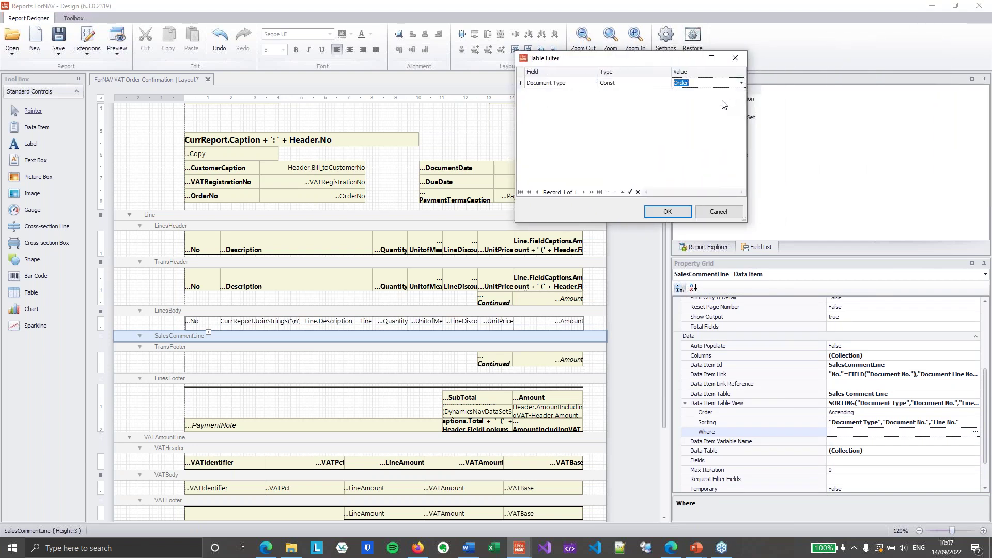
click(659, 111)
click(666, 212)
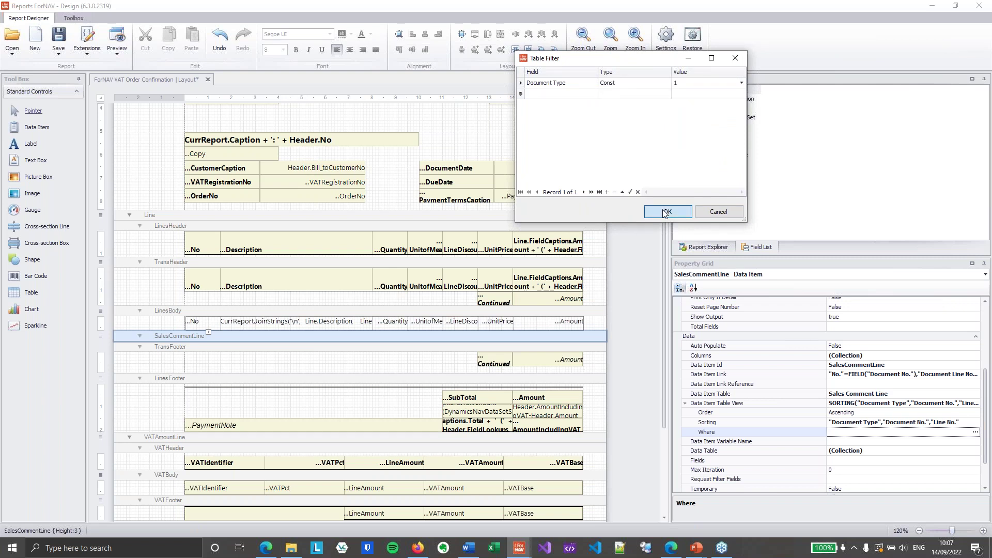
Step: Insert a Body section into the SalesCommentLine band
right_click(398, 340)
mouse_move(444, 424)
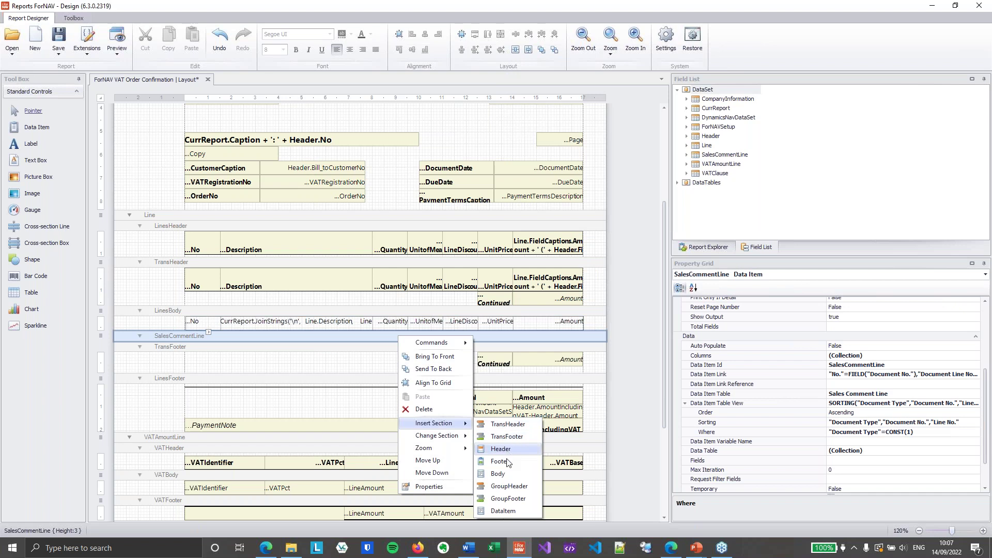
click(501, 473)
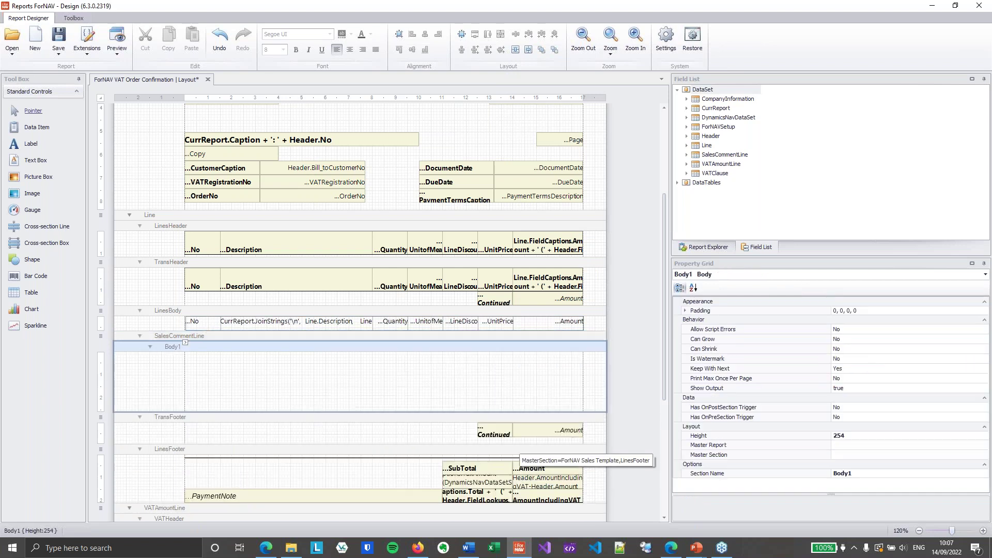
Step: Drop SalesCommentLine's Comment field into Body1, shrink the band to fit, and color the box yellow
click(687, 155)
click(726, 210)
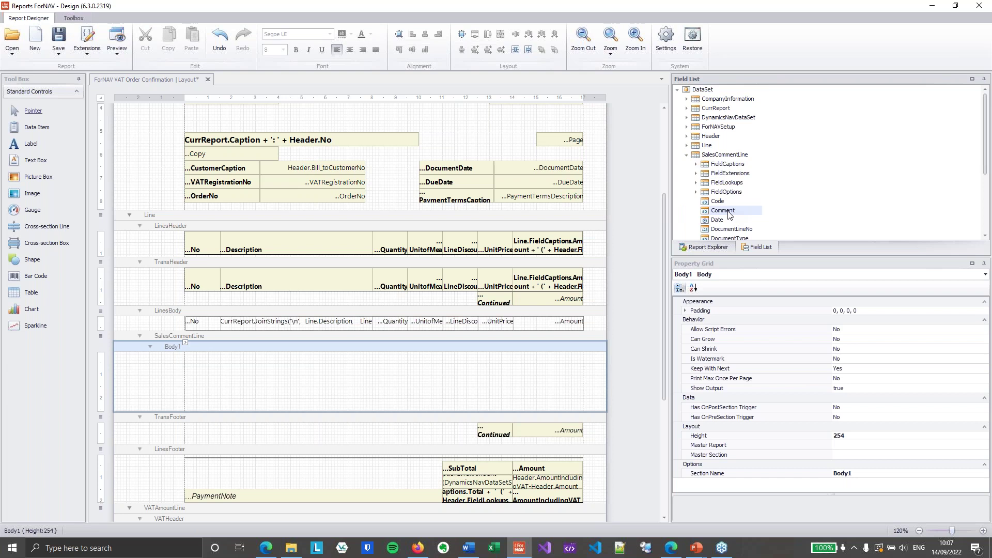
drag(730, 215, 583, 360)
drag(591, 412, 593, 366)
click(351, 34)
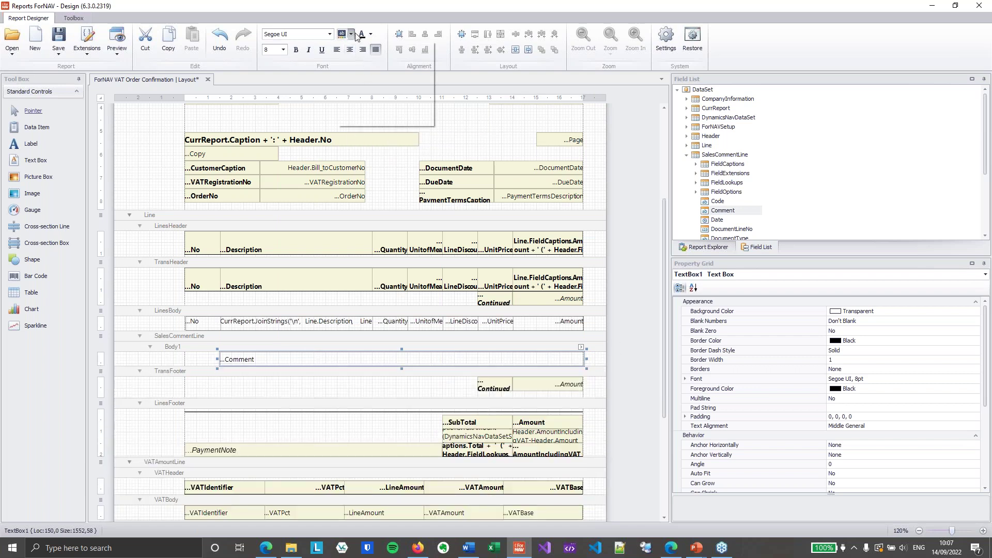
click(376, 83)
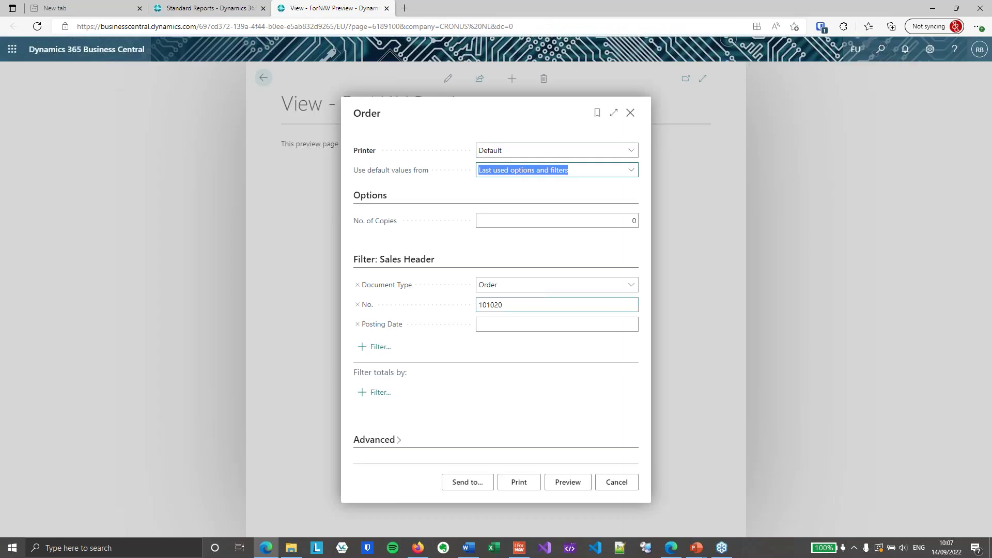
Step: Preview order 101020 at page width, check the yellow comment rows, then return to ForNAV Designer
click(569, 483)
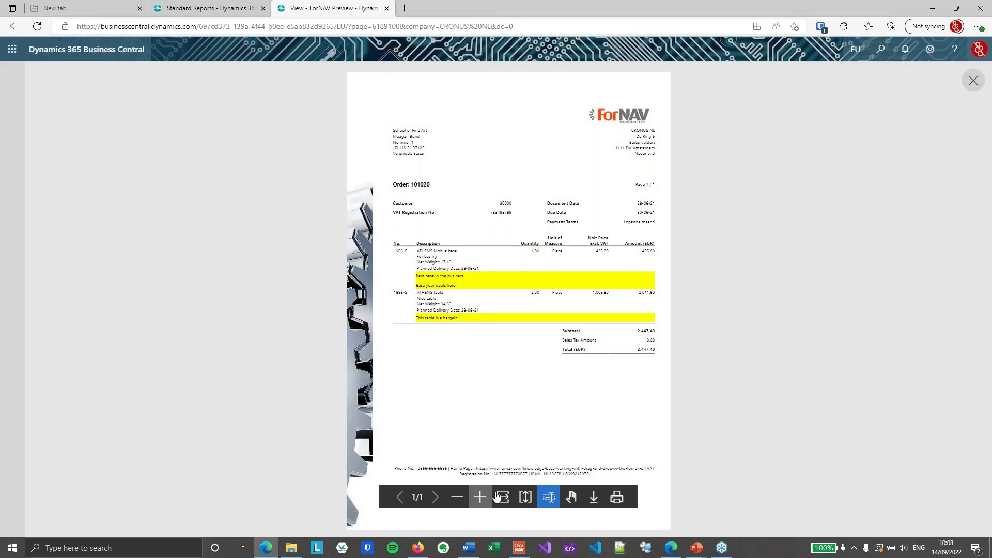
click(502, 497)
scroll(571, 391, down, 7)
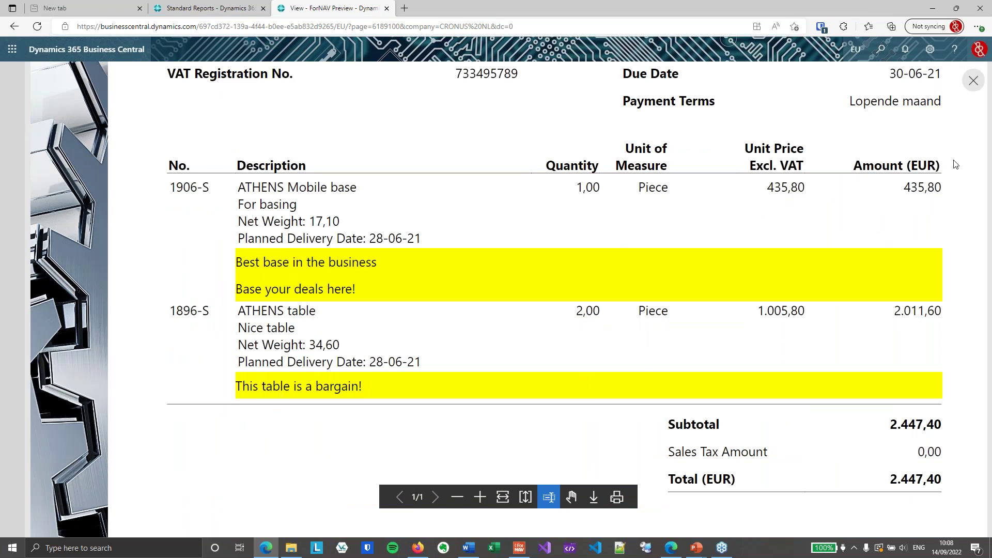
click(973, 81)
click(631, 112)
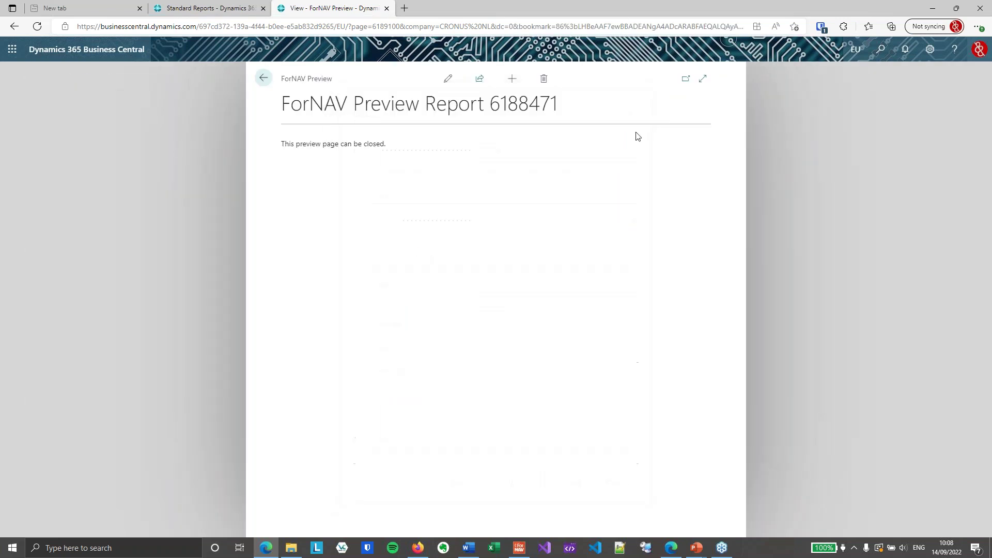
click(520, 552)
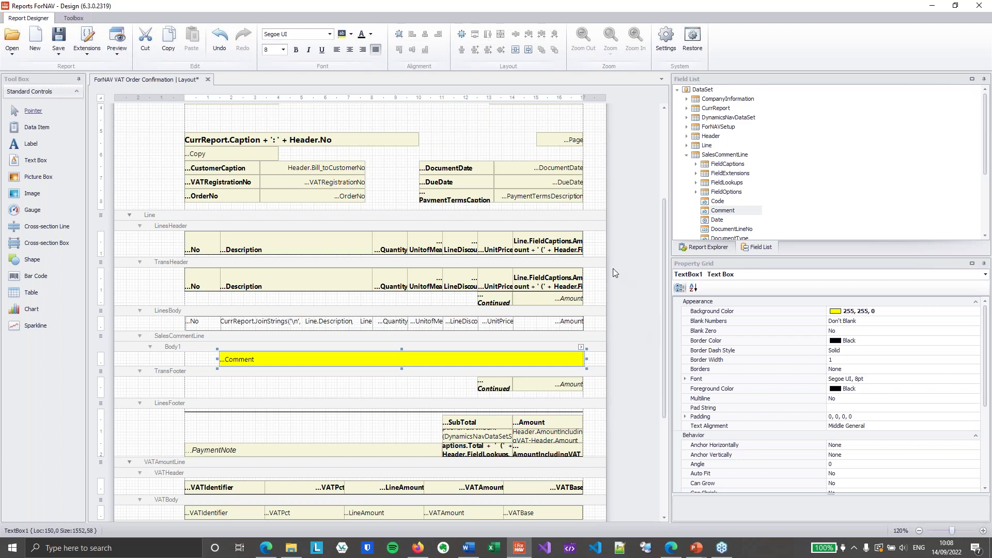
Step: Enter 'var comments' as the Line data item's OnPreDataItem script
click(299, 212)
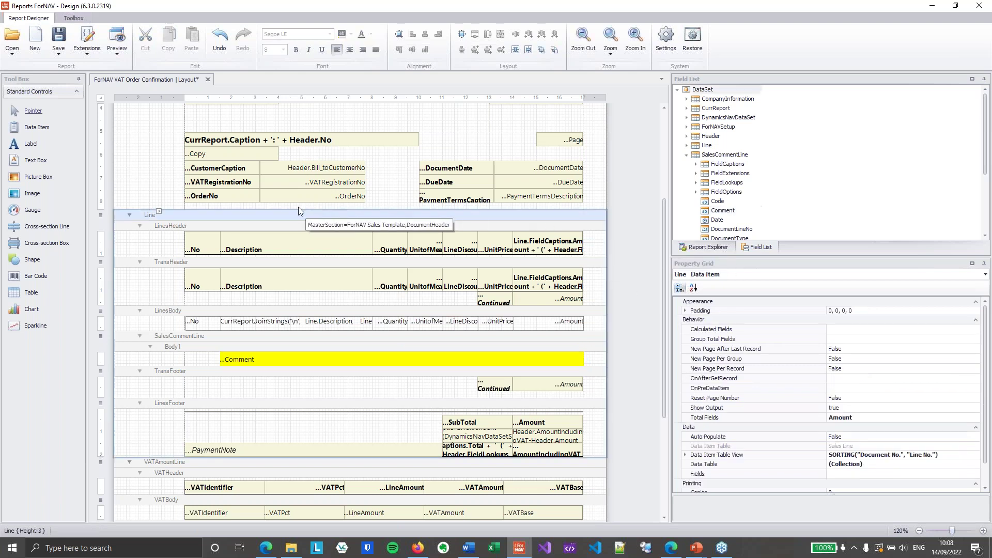
click(855, 388)
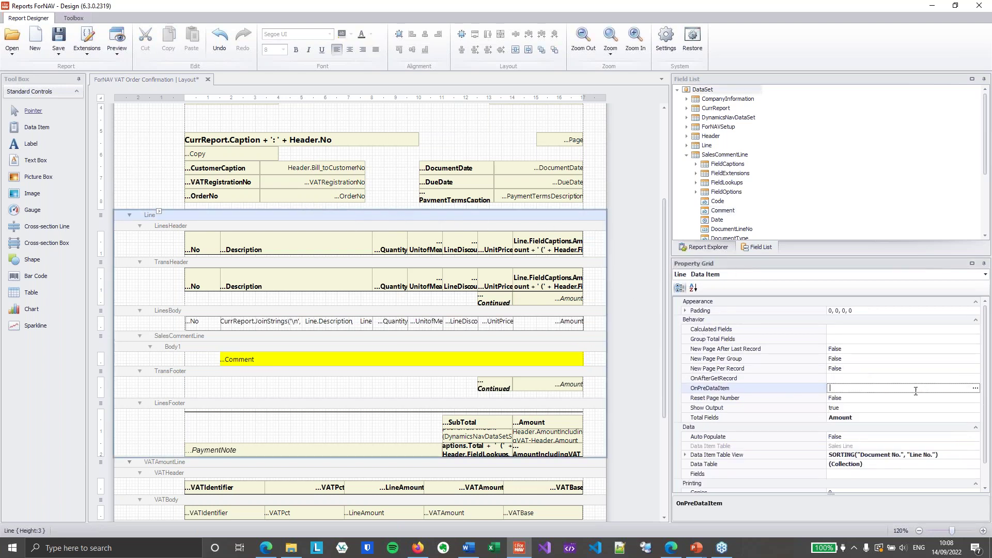
click(977, 388)
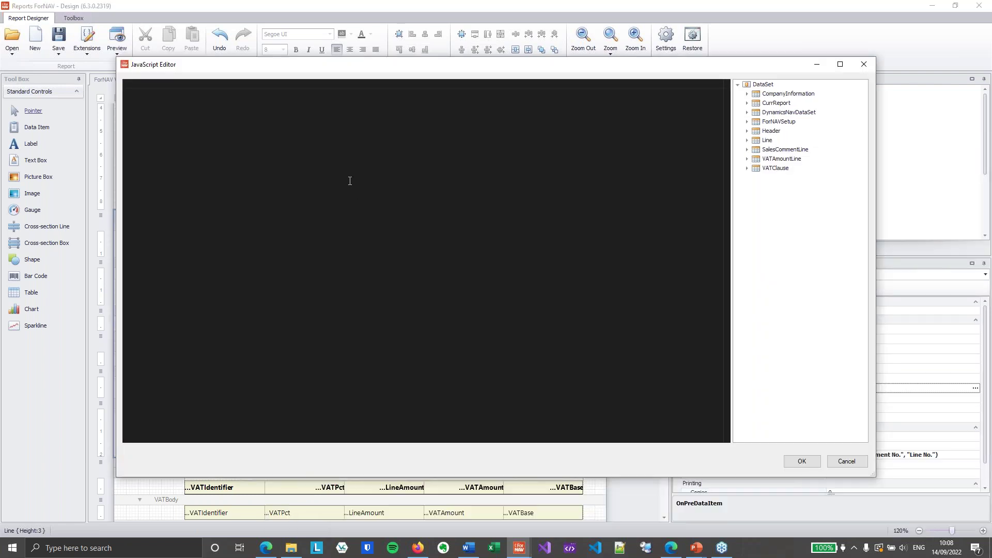
text(var)
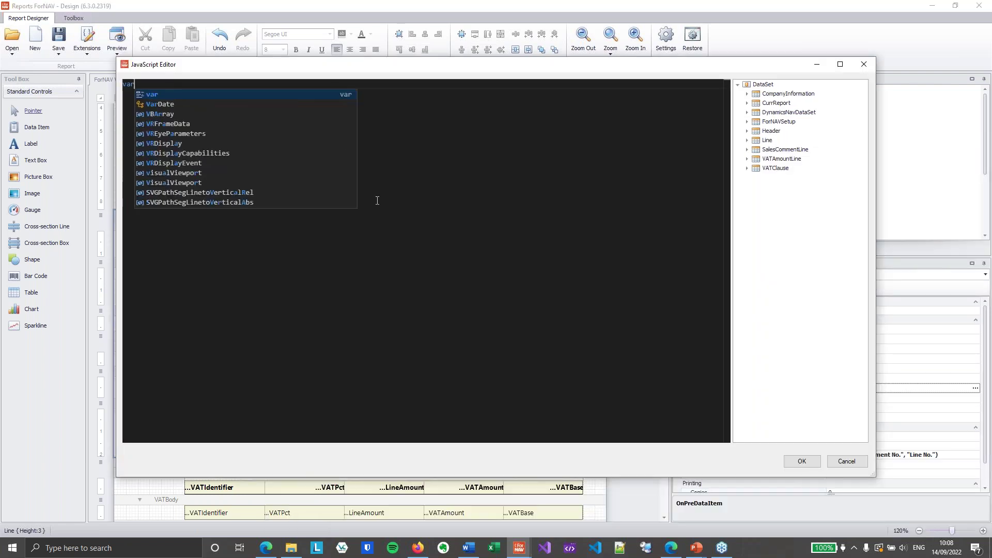
text( comments)
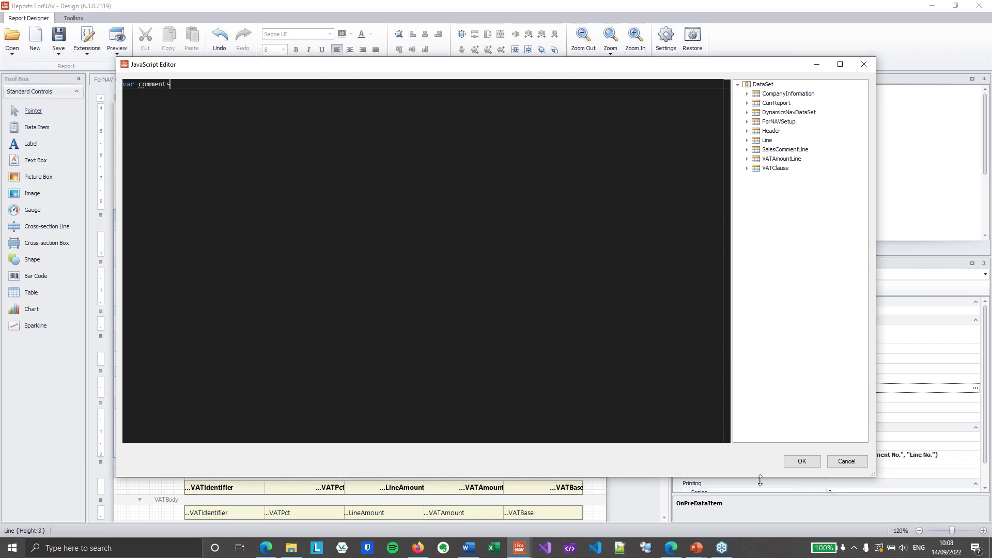
click(802, 461)
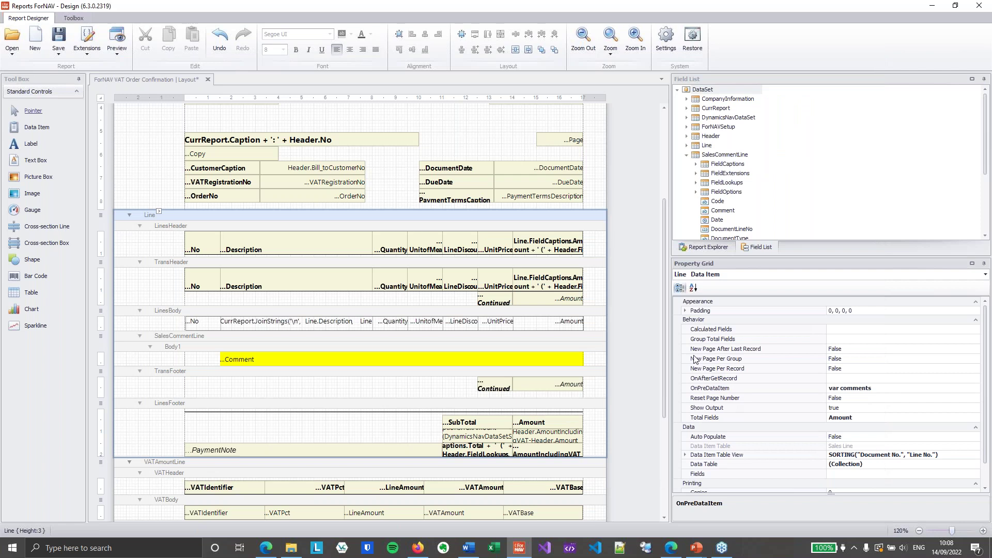
Step: Set the Line data item's OnAfterGetRecord script to 'comments = []'
click(863, 379)
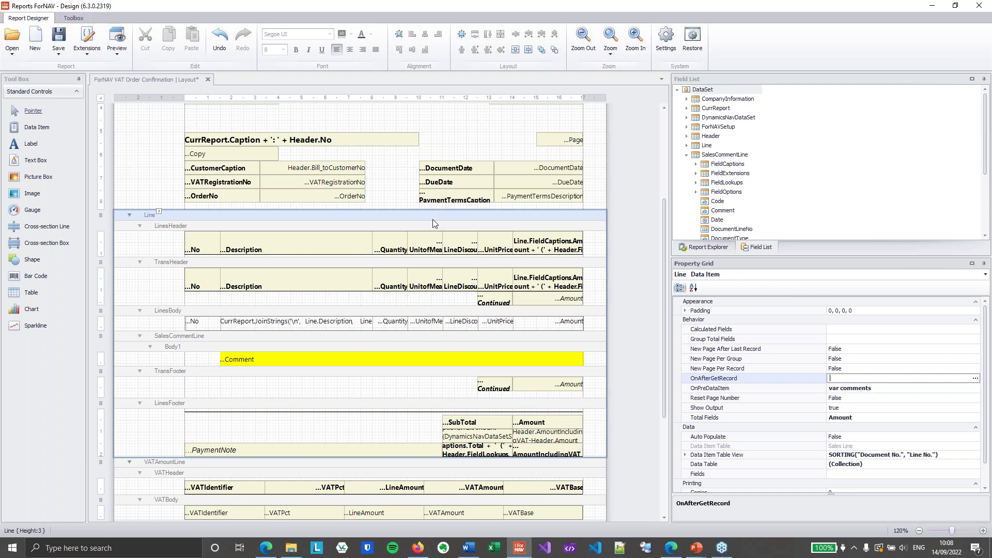
click(976, 378)
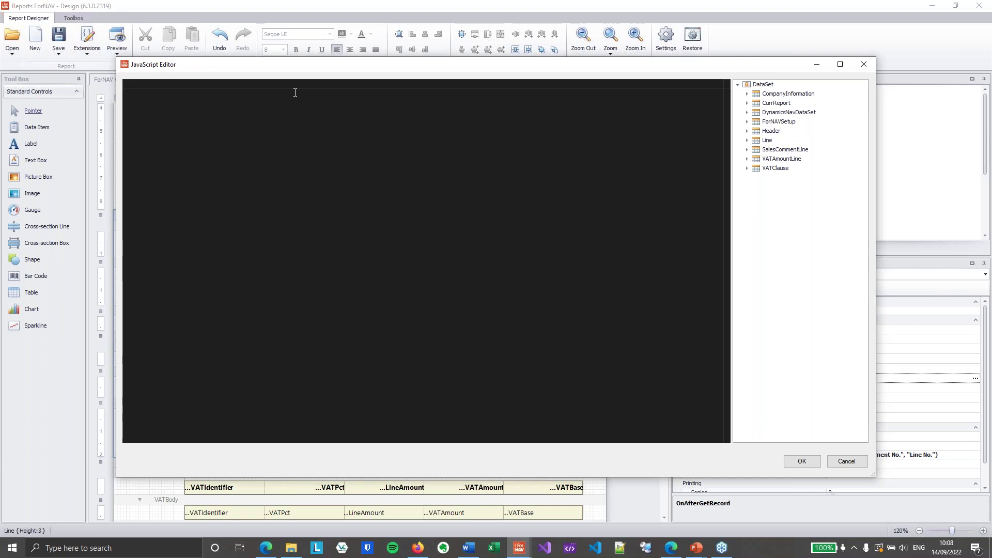
text(comme)
key(Tab)
text(= [])
click(813, 461)
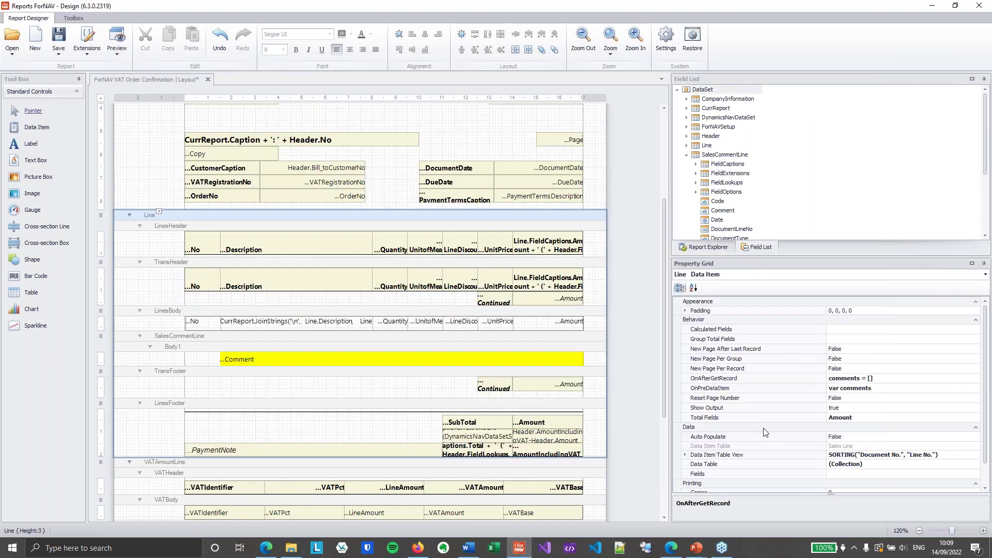
key(alt+Tab)
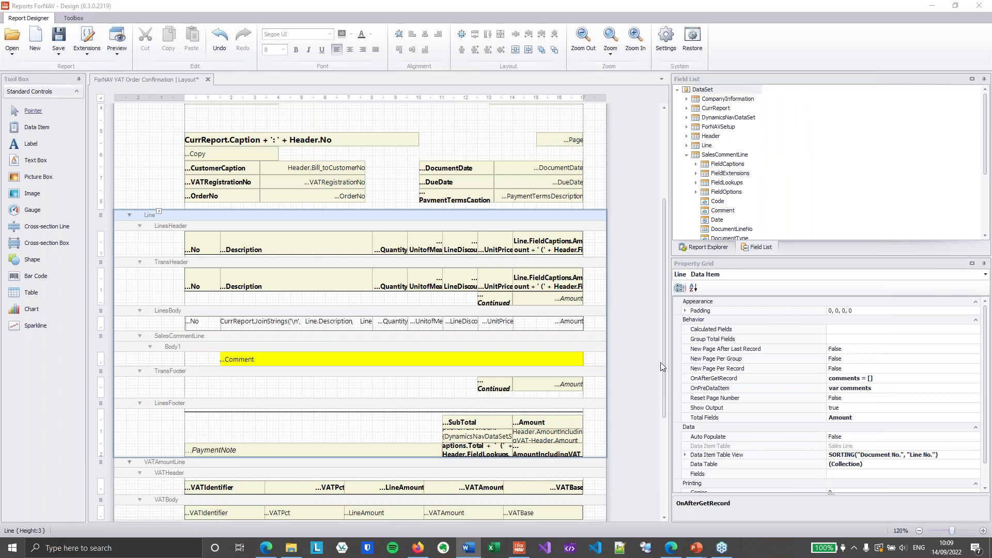
scroll(641, 348, down, 3)
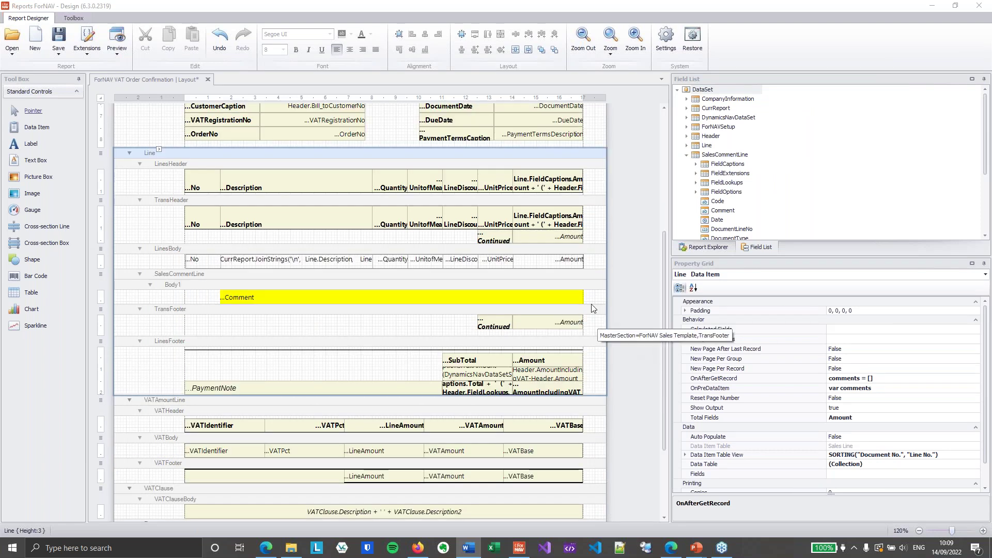
Step: Paste a comments.push({date, comment}) block into SalesCommentLine's OnAfterGetRecord trigger
click(593, 278)
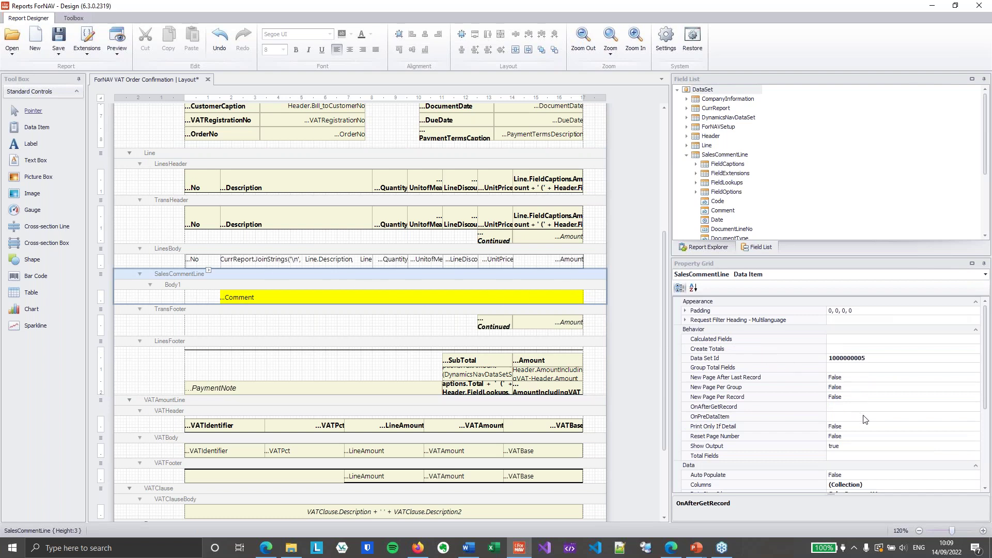
click(975, 407)
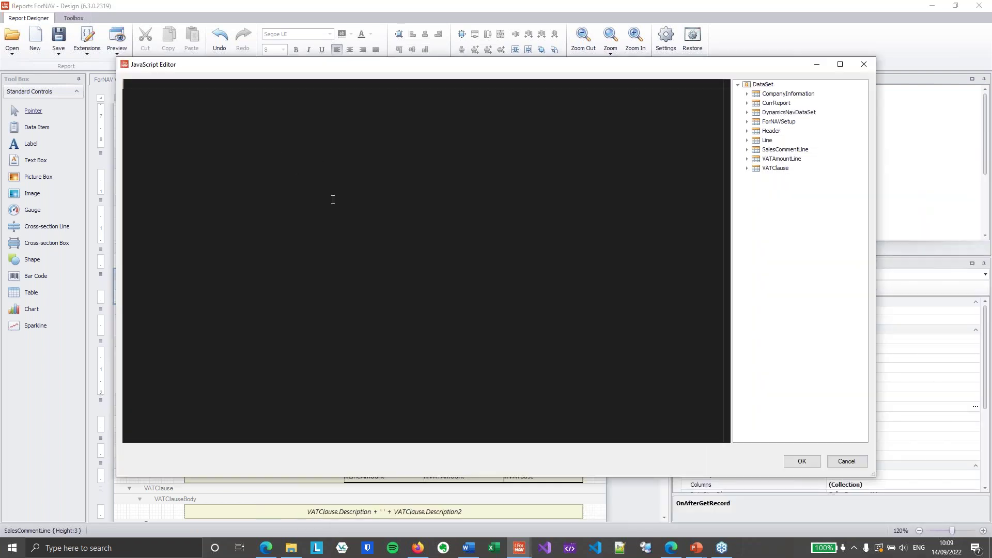
text(comments.push({     date: SalesCommentLine.Date,     comment: SalesCommentLine.Comment }))
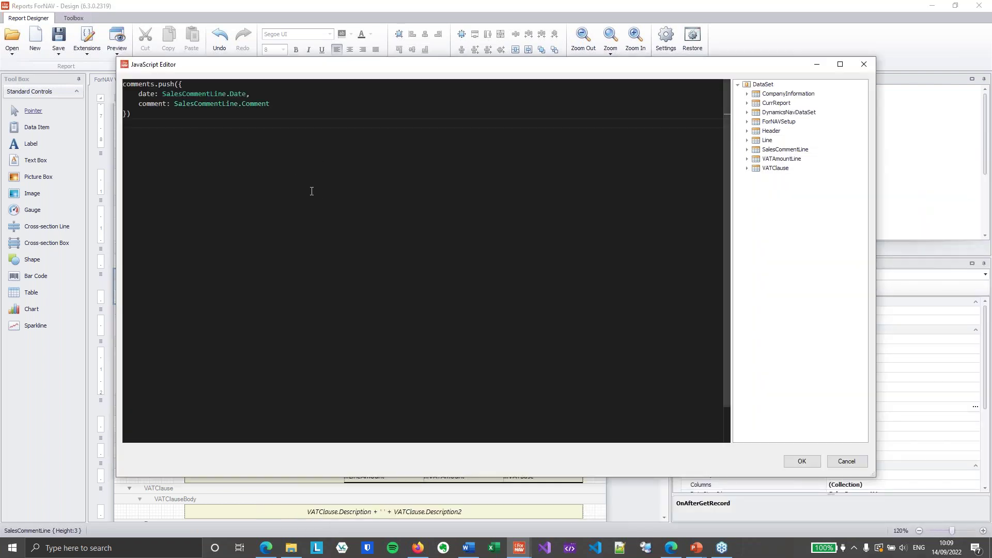
click(192, 84)
double_click(150, 93)
double_click(152, 104)
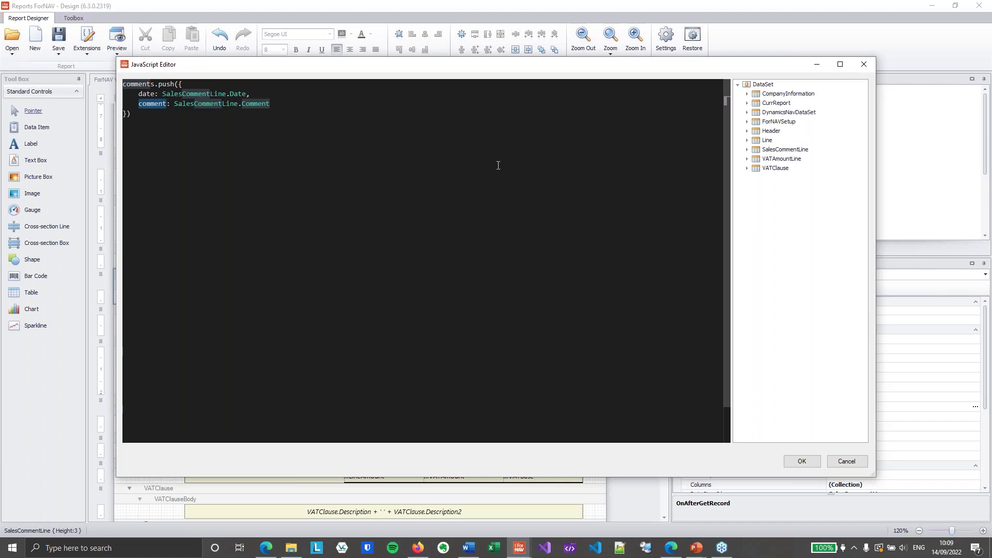
click(343, 109)
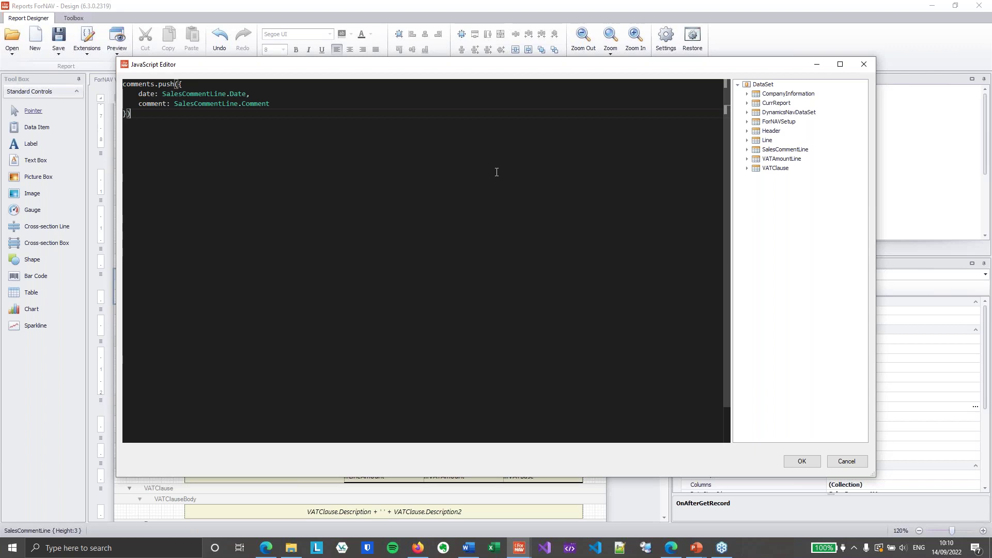
key(Return)
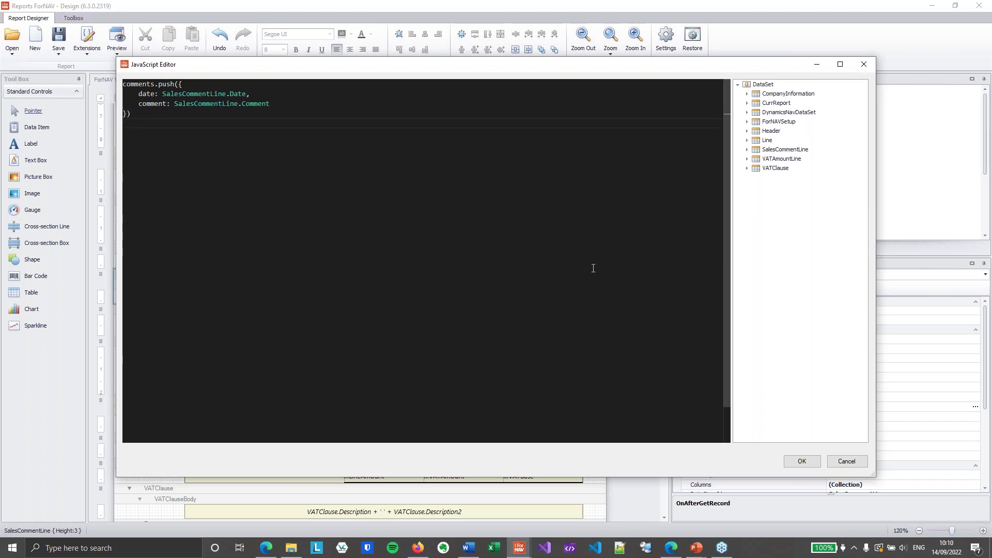
click(801, 461)
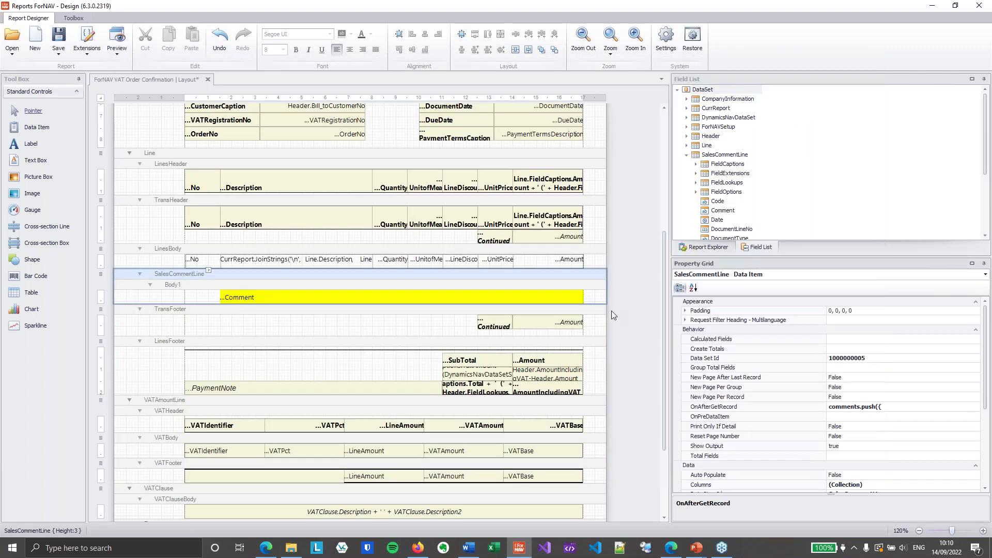
Step: Comment out SalesCommentLine.Comment in the yellow box's expression and add JSON.stringify(comments) below it
click(569, 297)
click(581, 285)
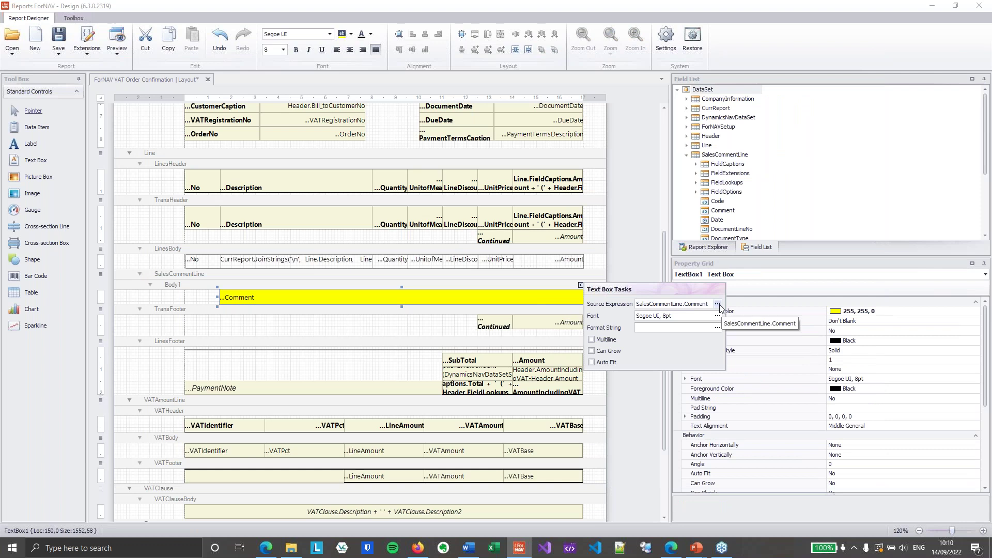
click(717, 304)
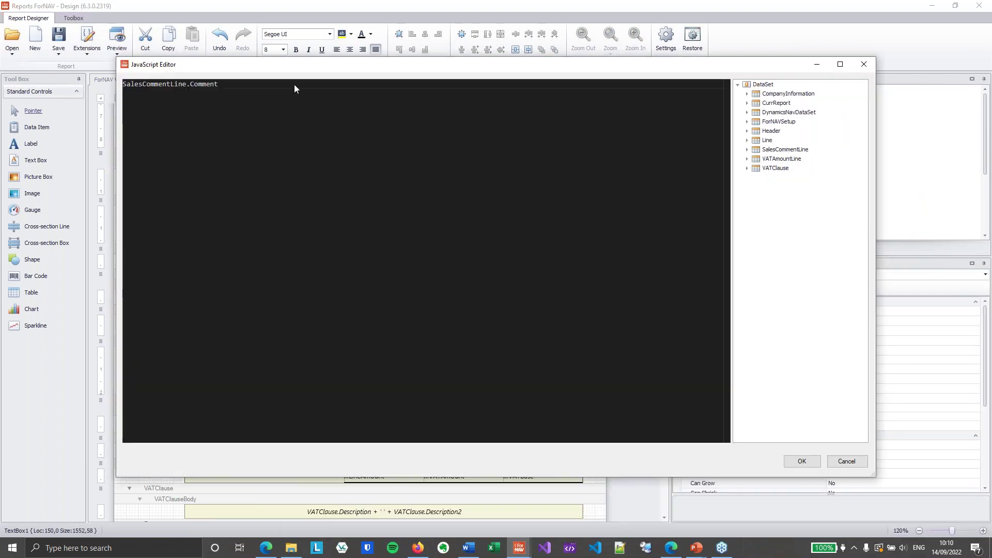
key(ctrl+slash)
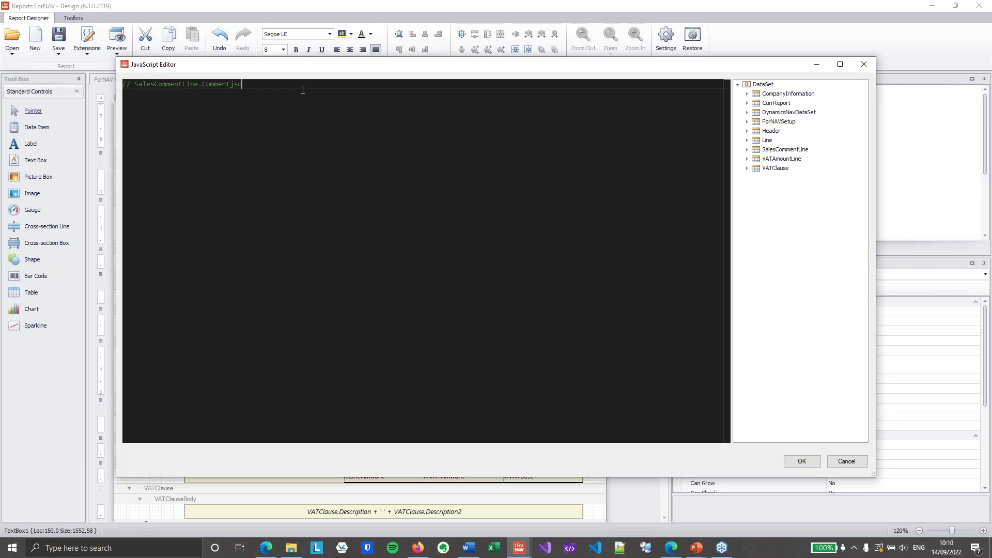
key(Return)
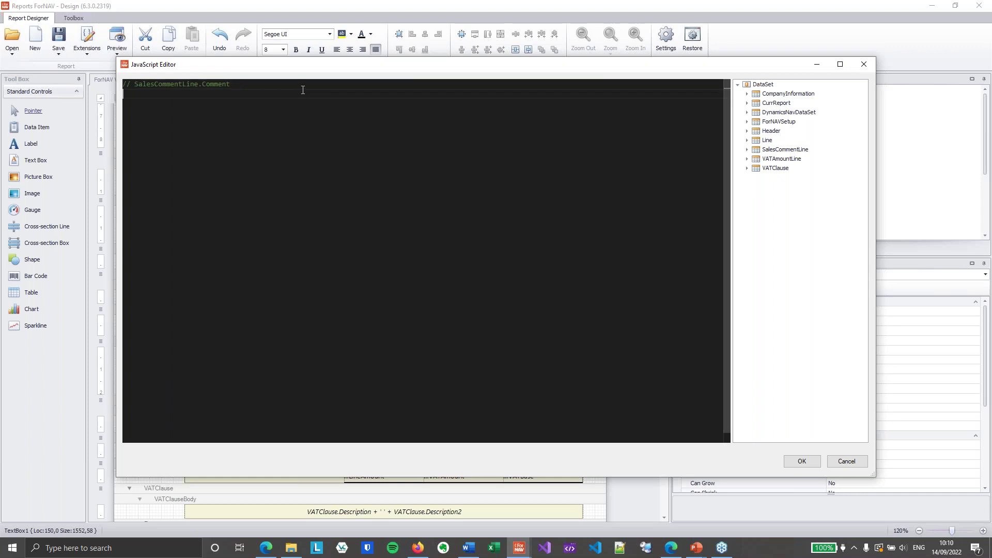
text(JSON.string)
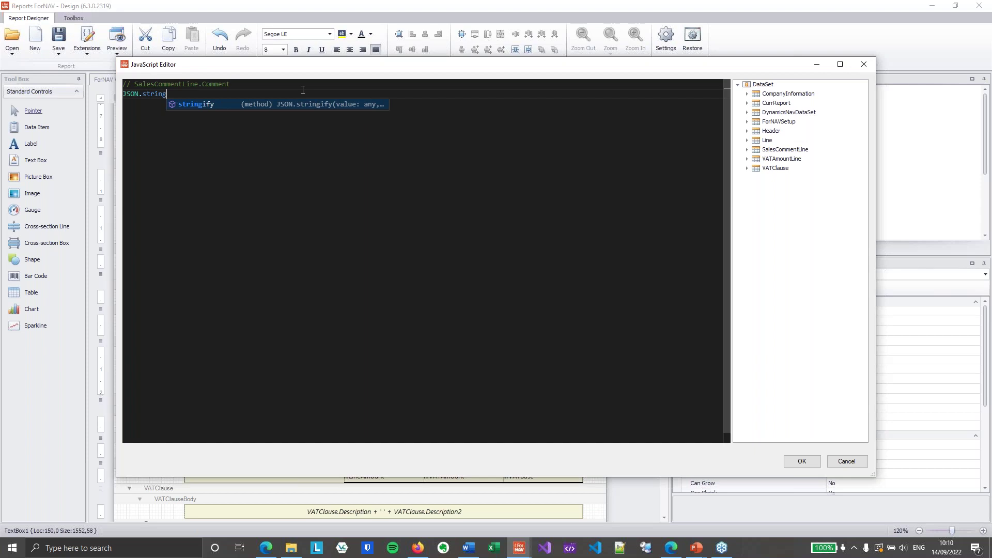
key(Tab)
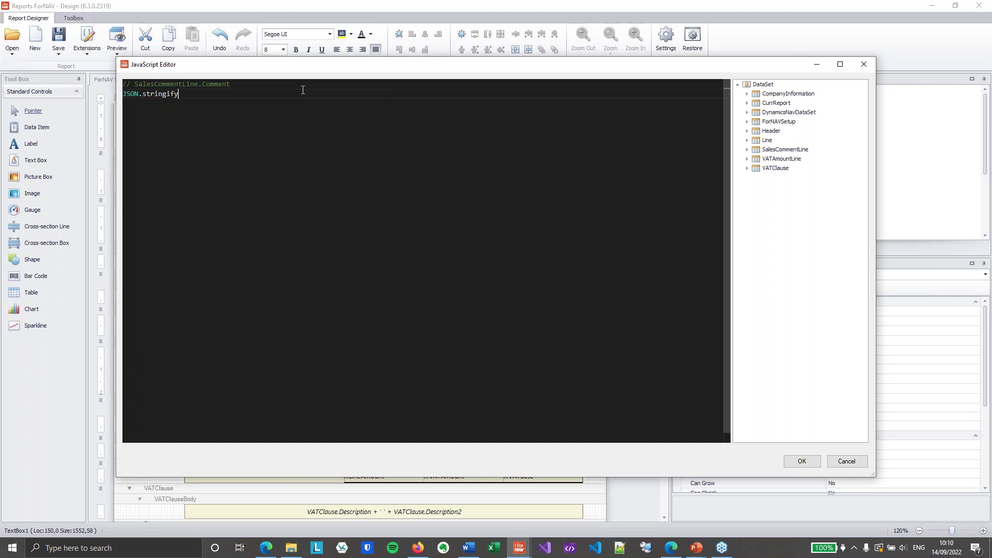
text((cum)
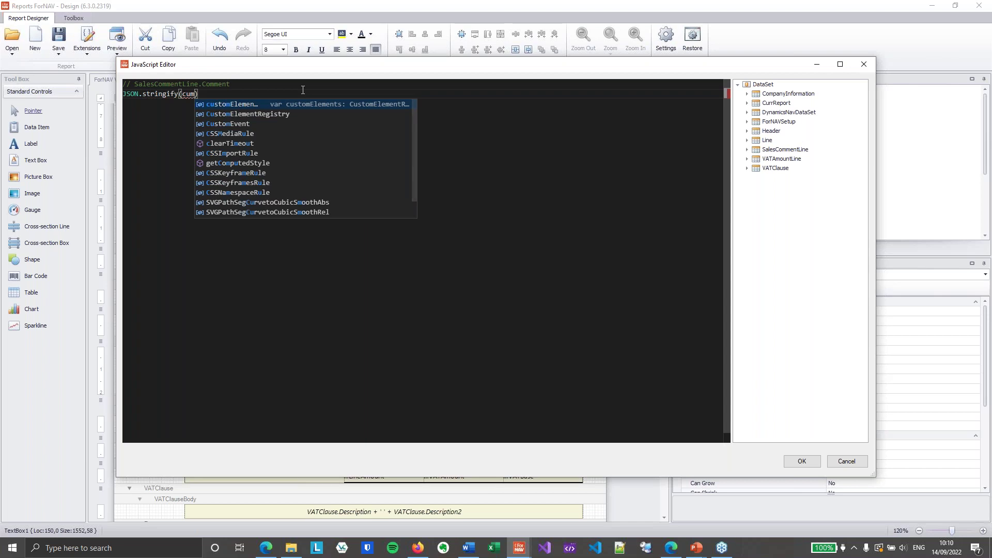
key(BackSpace)
key(BackSpace)
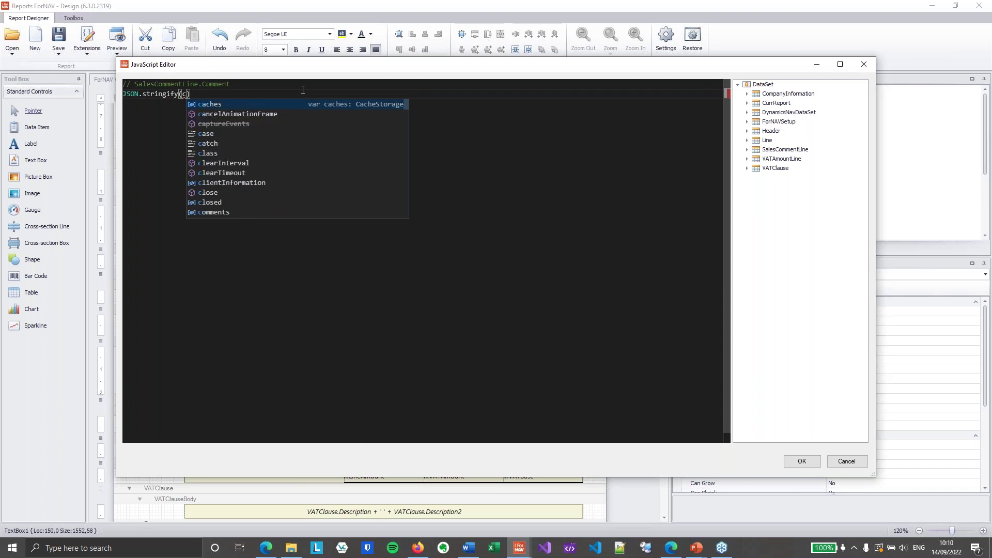
text(omments)
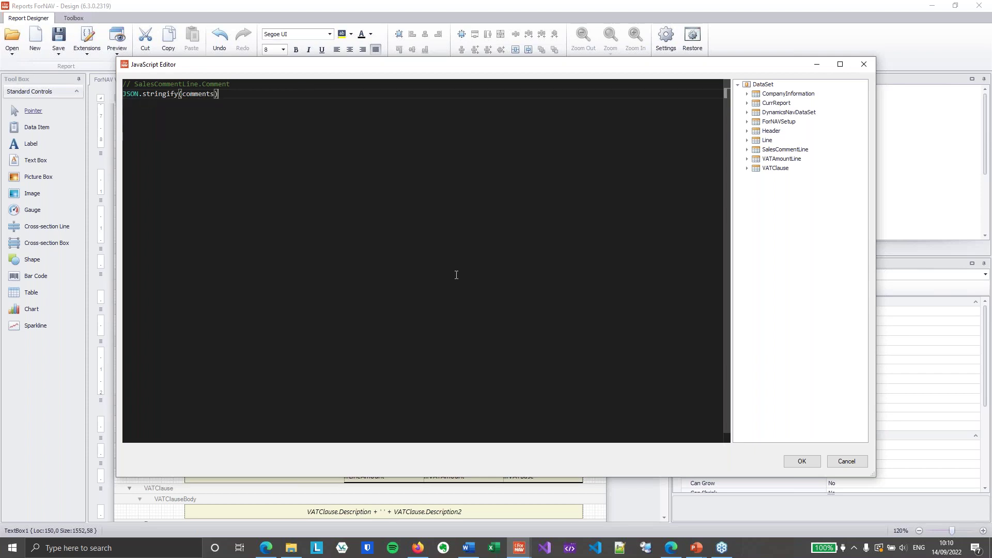
click(802, 461)
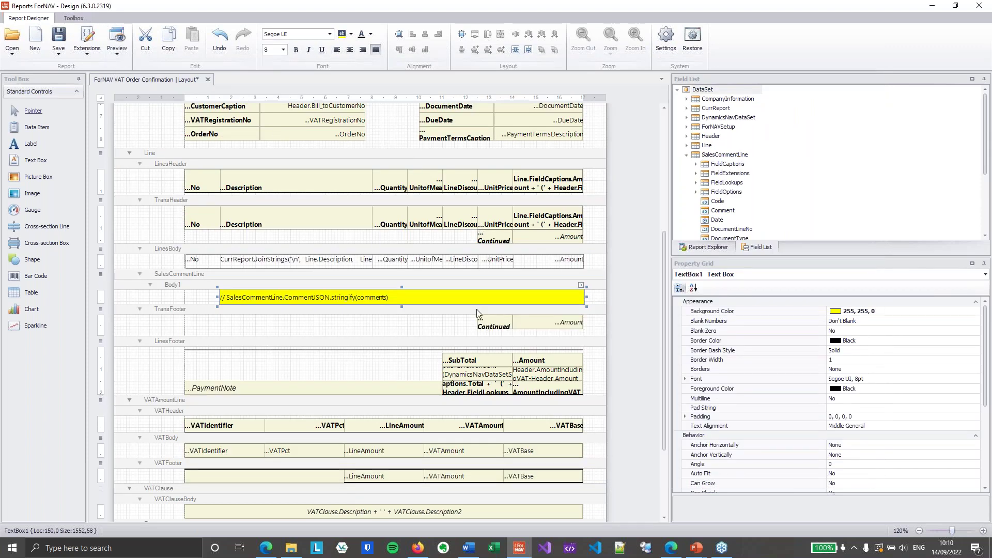
key(F5)
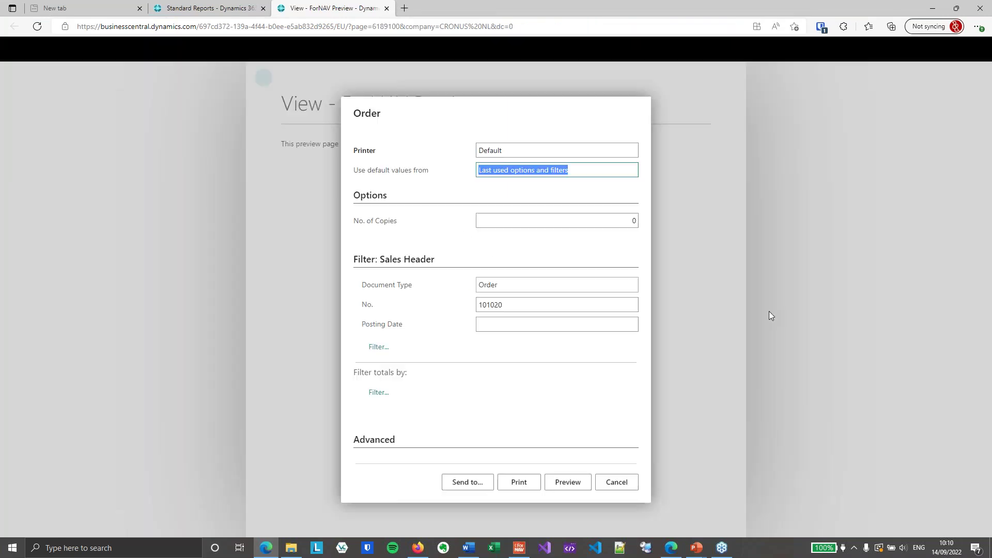
Step: Preview order 101020 at page width, inspect the first and last JSON comment lines, then close the viewer
click(571, 483)
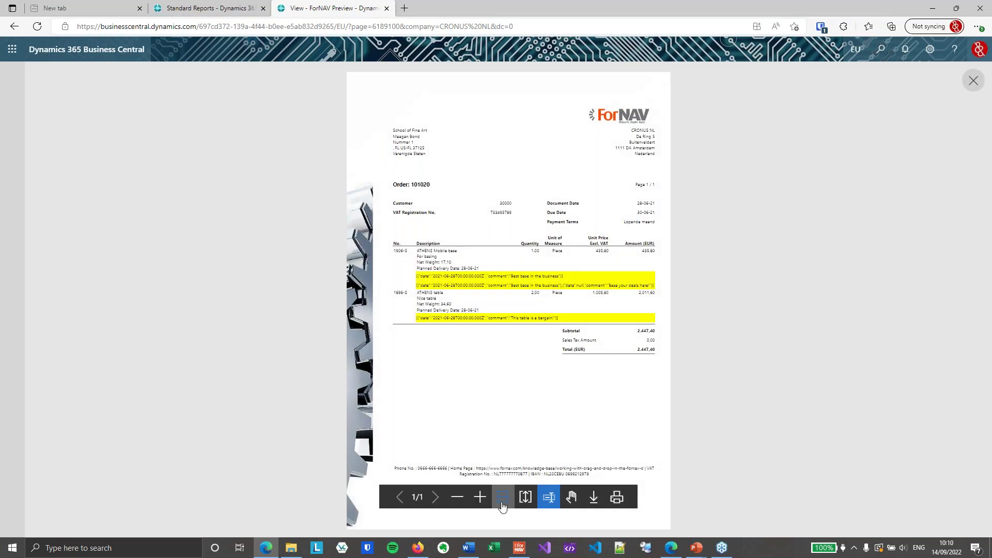
click(503, 497)
scroll(793, 380, down, 7)
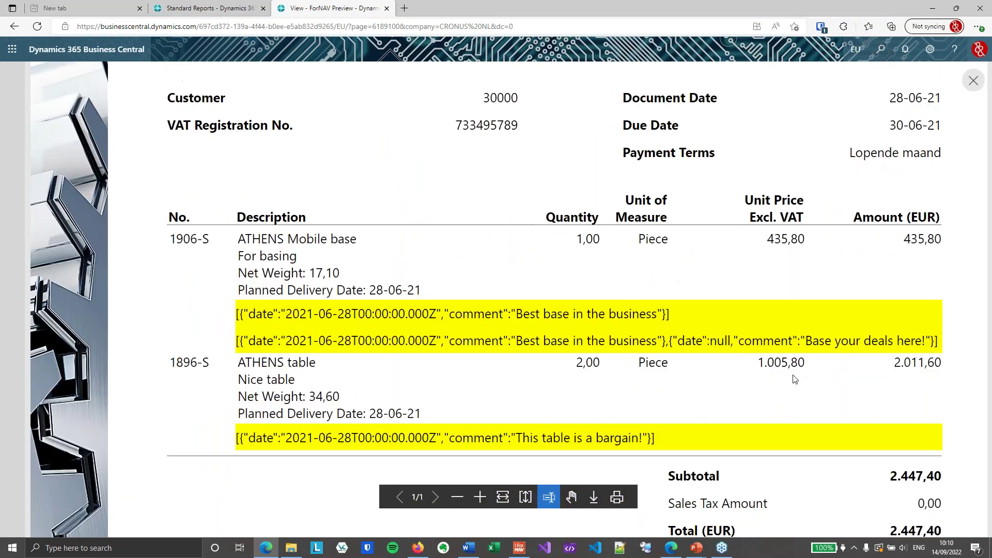
scroll(794, 379, down, 2)
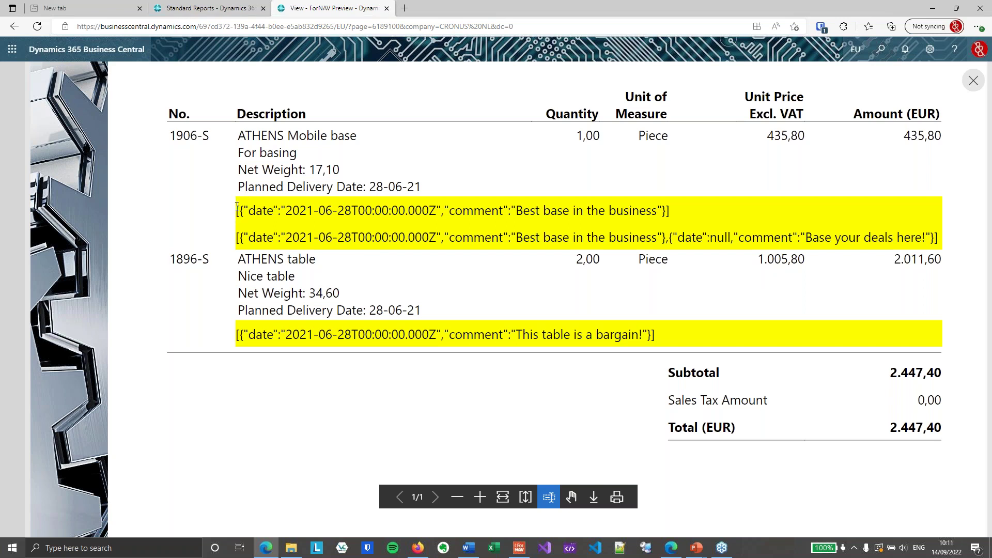
drag(236, 207, 667, 209)
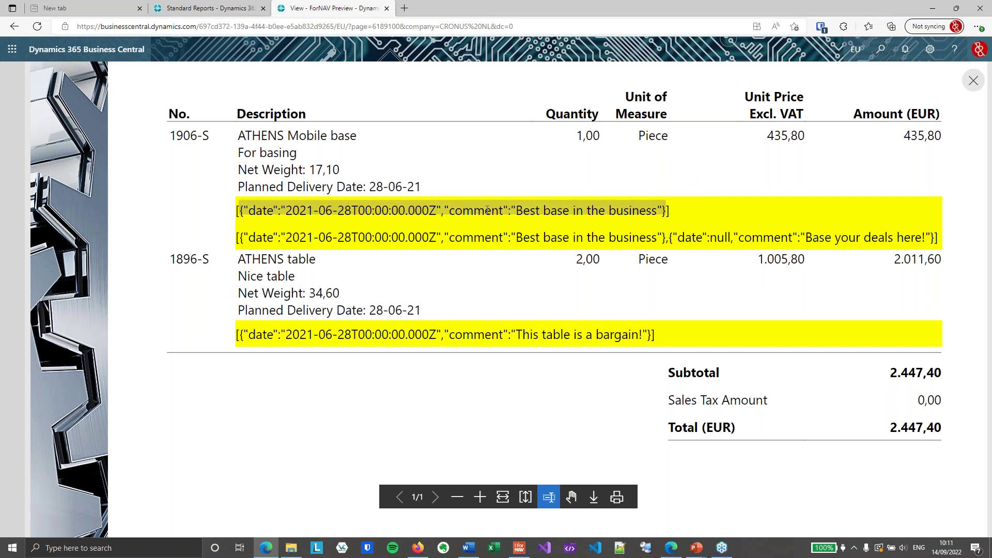
click(349, 247)
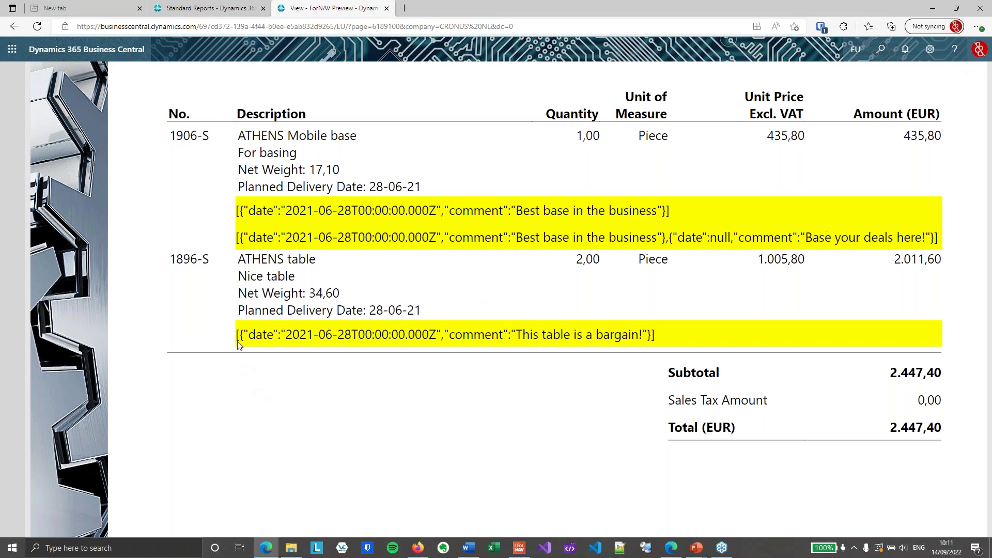
drag(240, 335, 722, 331)
click(726, 312)
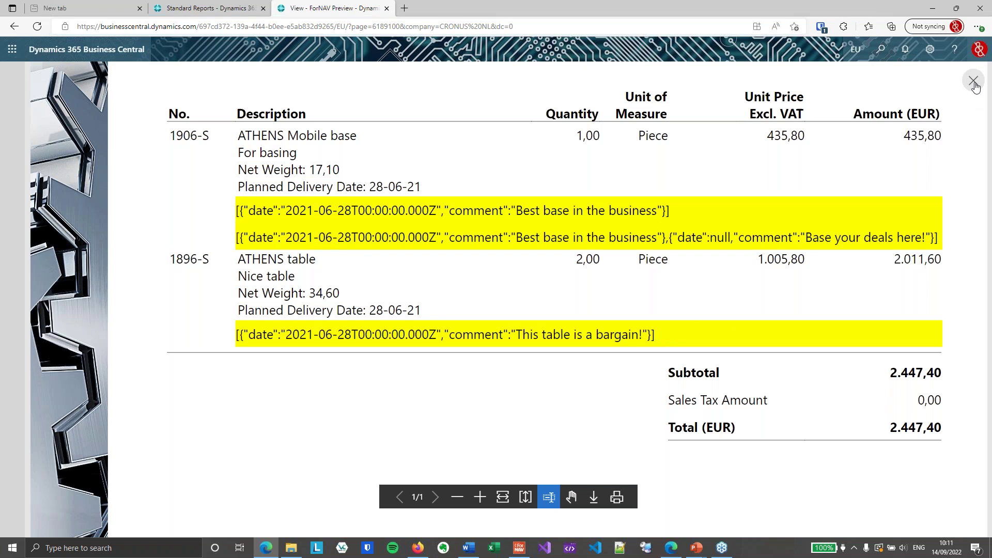
click(974, 81)
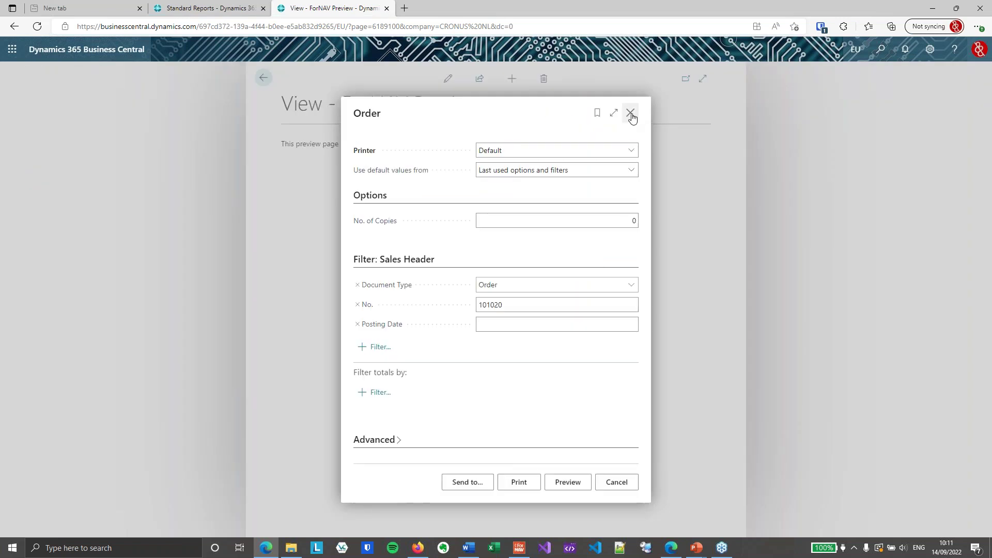
click(630, 112)
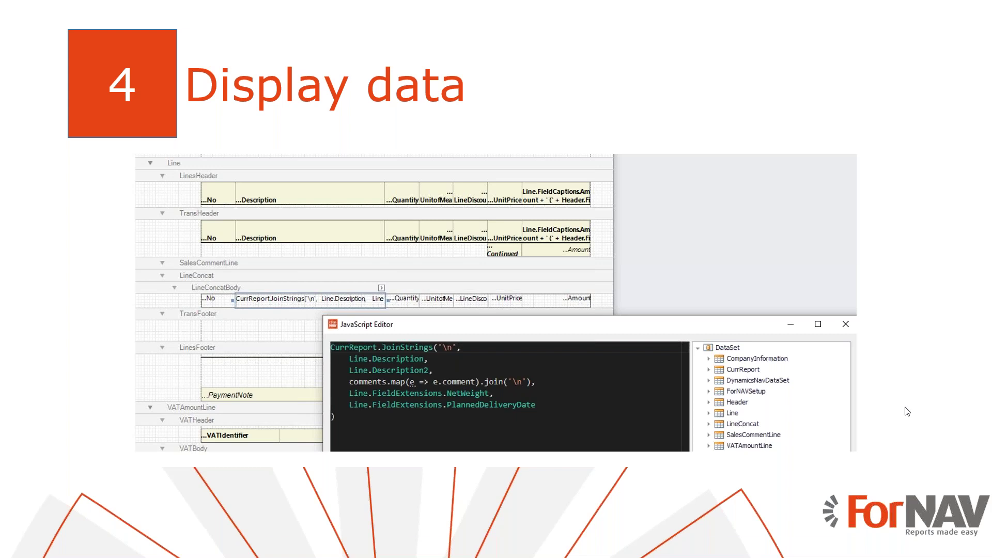
Step: Leave the Display data slide and bring up Task View to find ForNAV Designer
key(super+Tab)
Step: Drop a new Data Item onto the Line band with Integer as its table
click(149, 299)
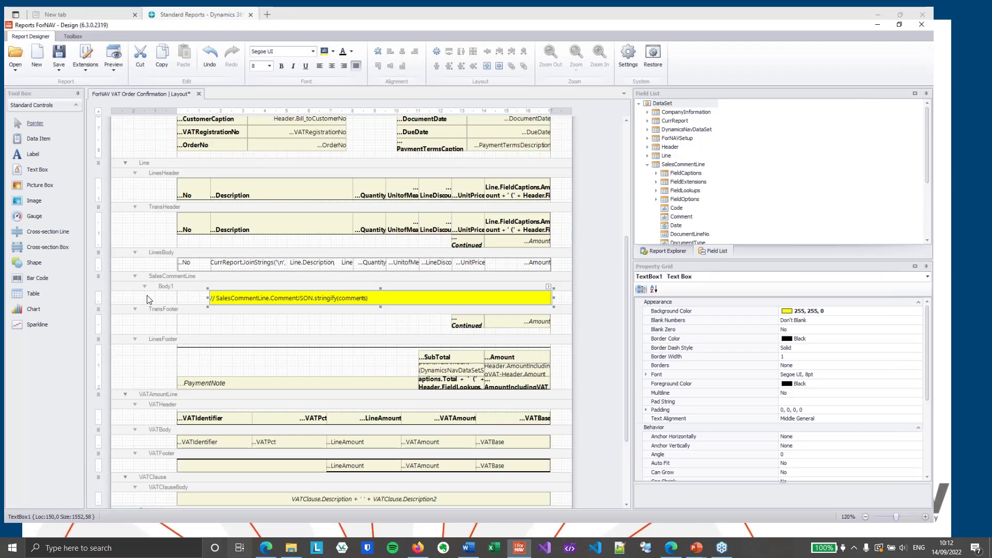
click(579, 308)
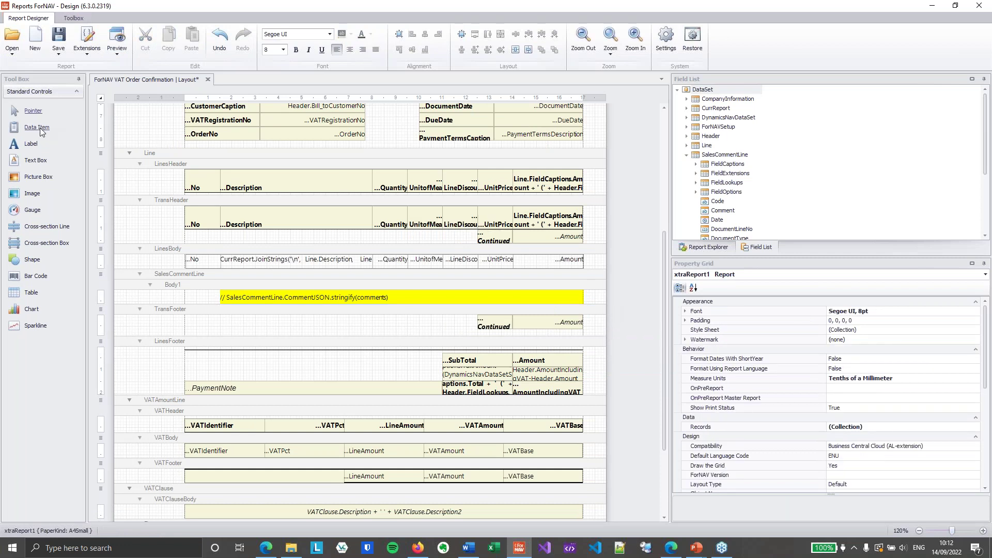
drag(42, 132, 194, 158)
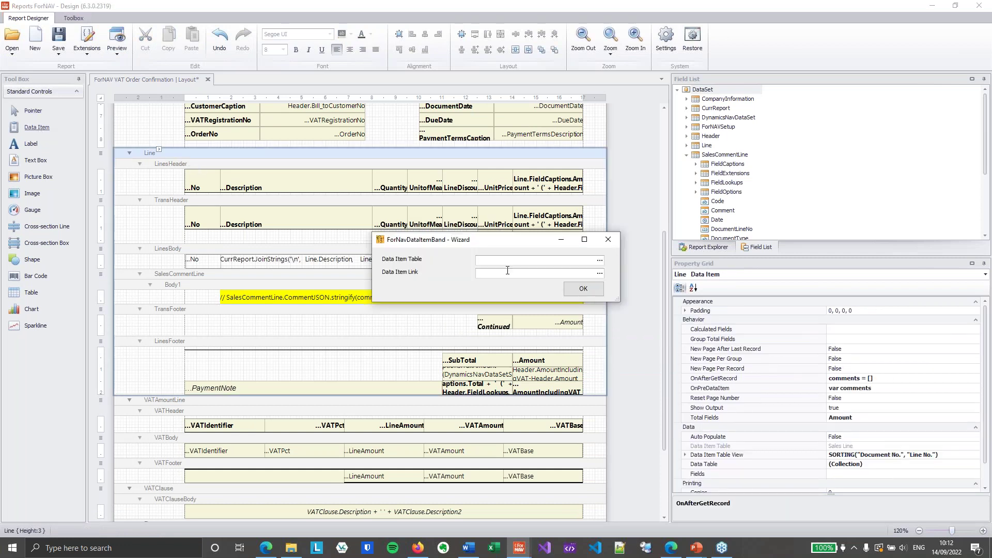
click(513, 263)
text(integer)
key(Tab)
drag(528, 240, 544, 233)
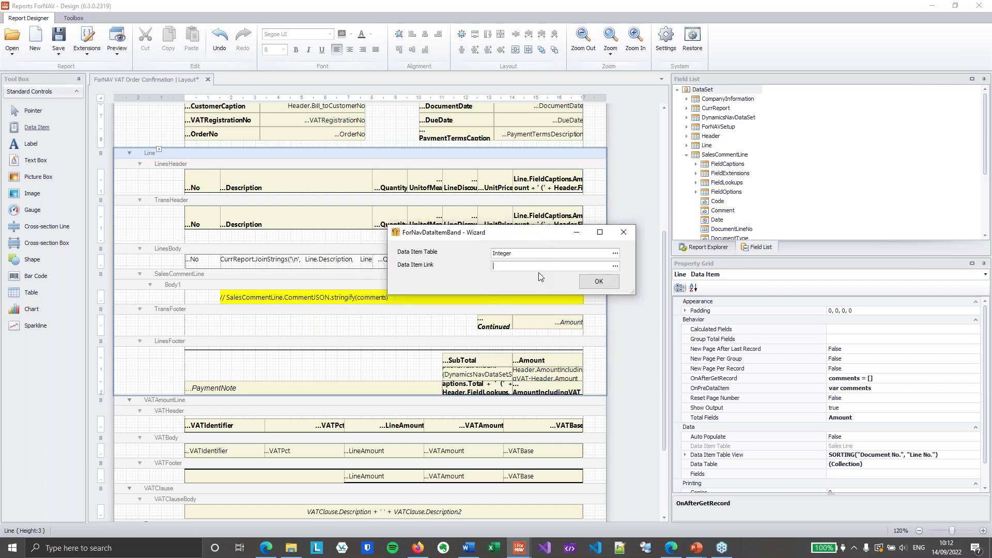
click(599, 284)
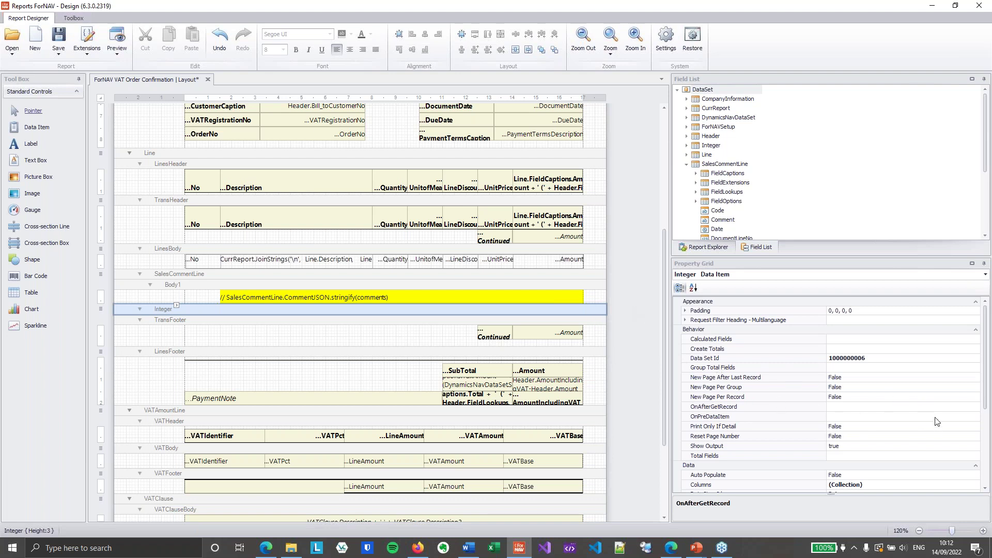
Step: Set the Integer data item's Max Iteration to 1 and its variable name to LineText
scroll(979, 393, down, 4)
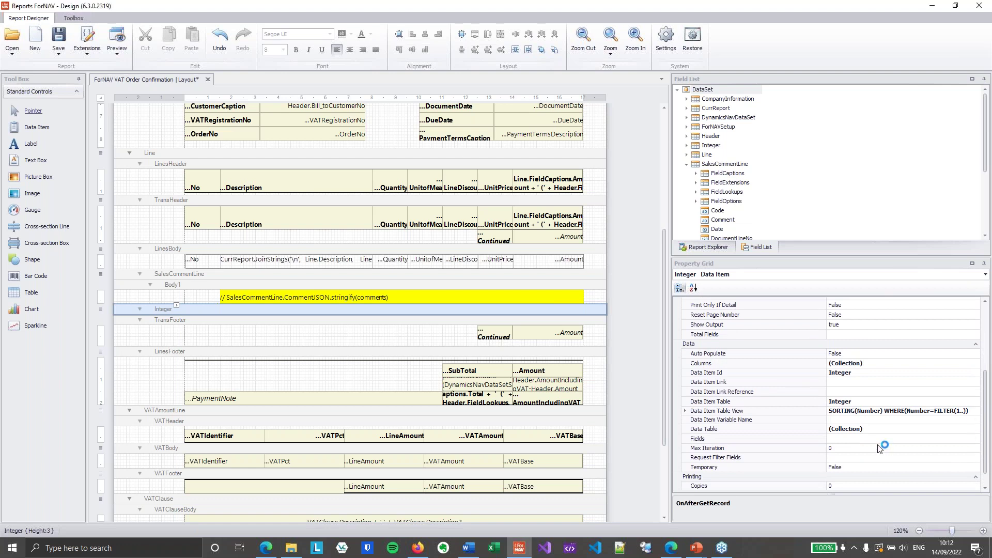
click(962, 413)
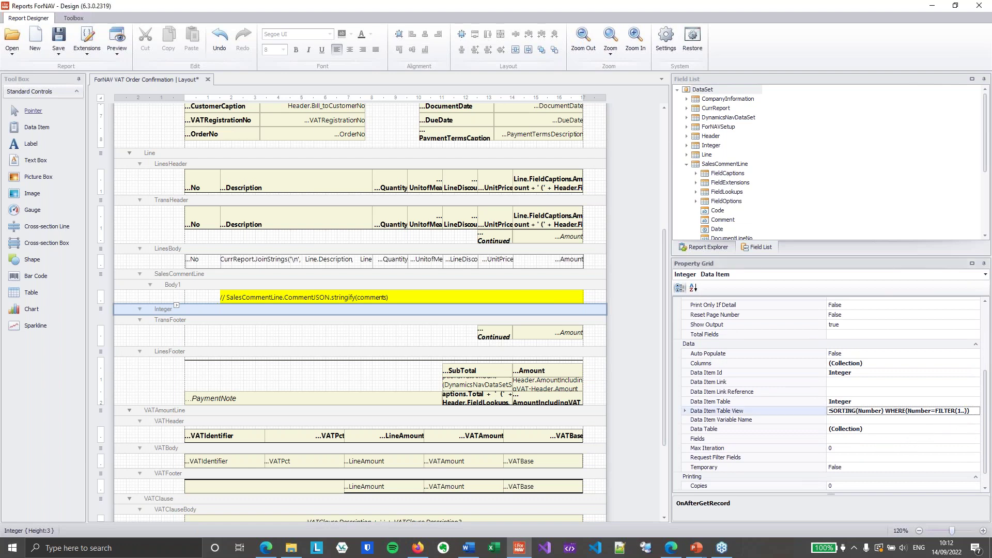
click(877, 448)
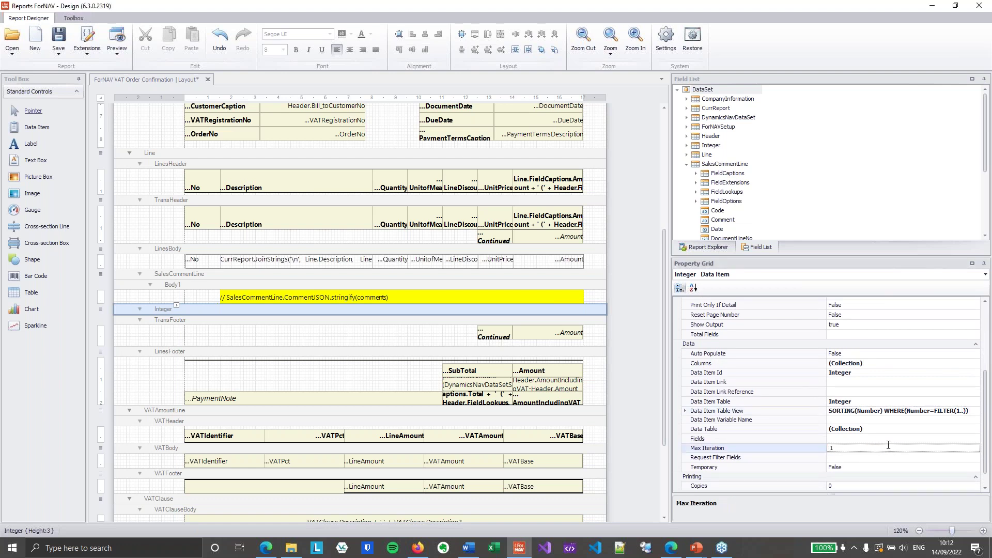
text(1)
key(Return)
click(854, 420)
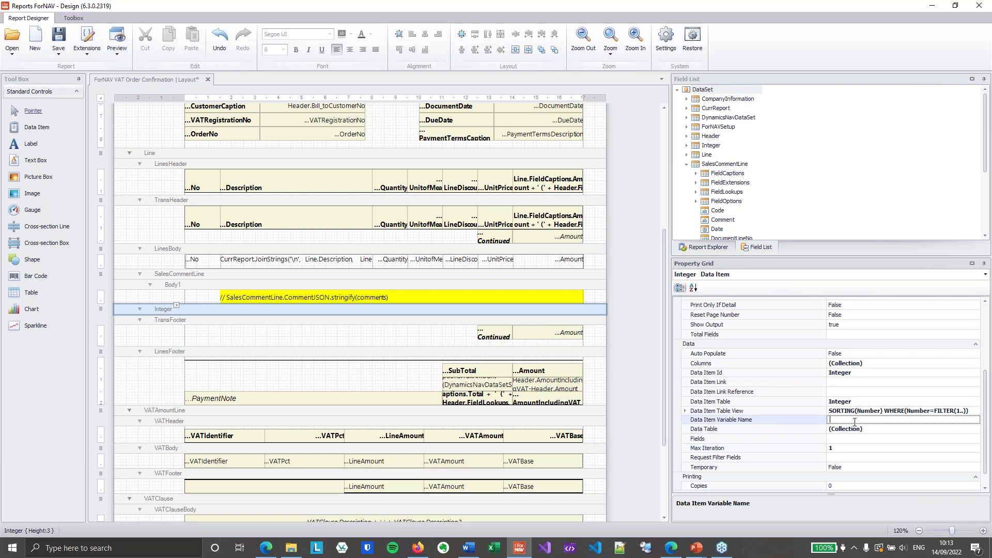
text(LineText)
key(Return)
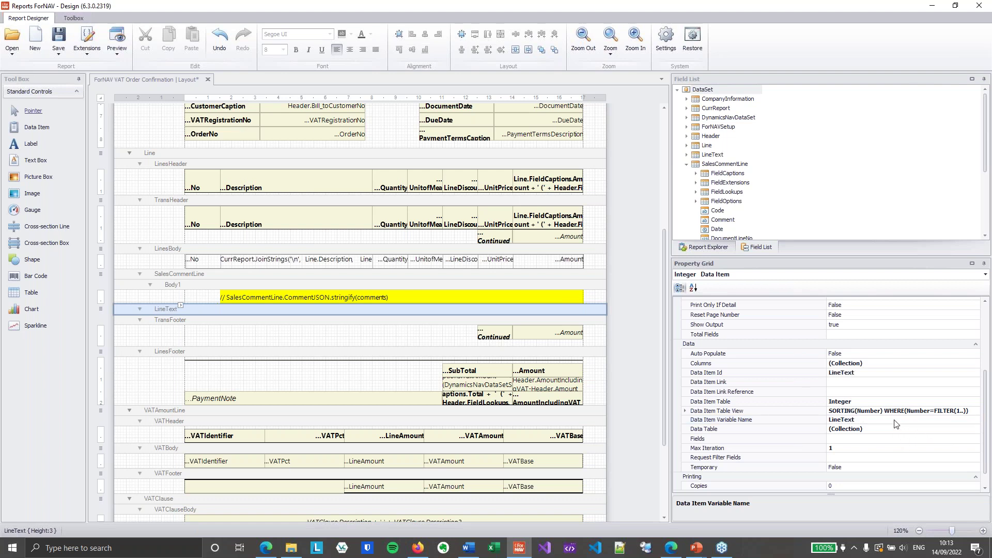
click(876, 419)
double_click(853, 420)
Step: Insert a Body section under LineText and rename it LineTextBody
right_click(304, 311)
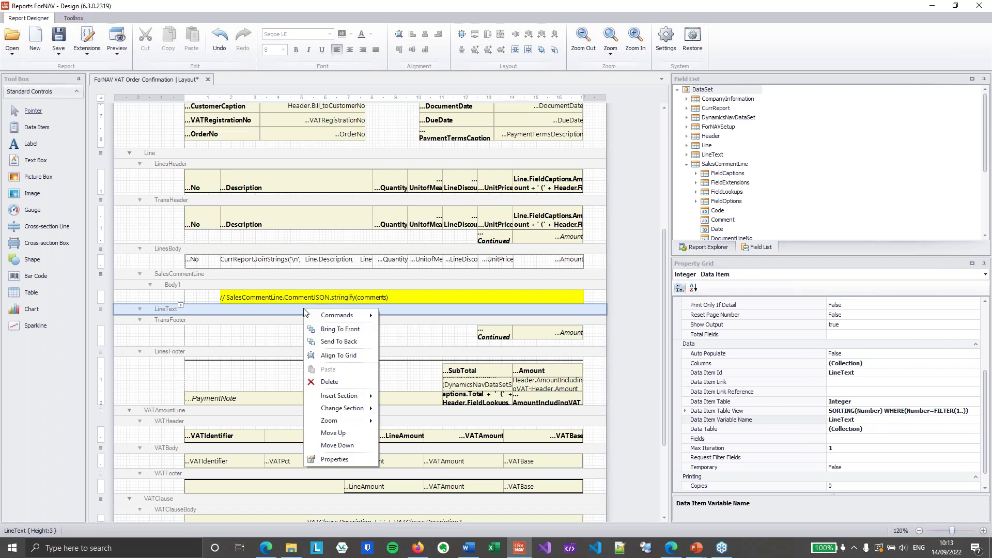
mouse_move(344, 395)
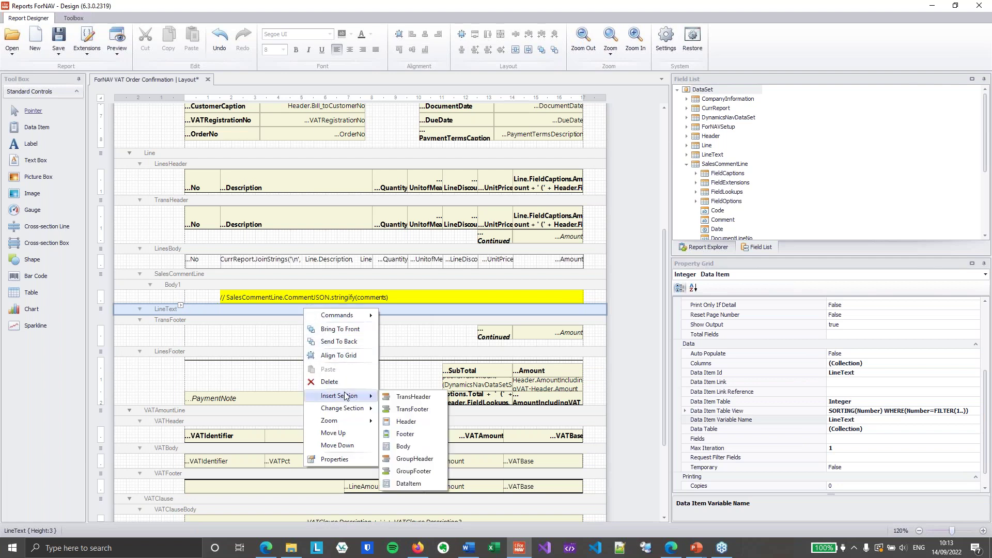
click(427, 446)
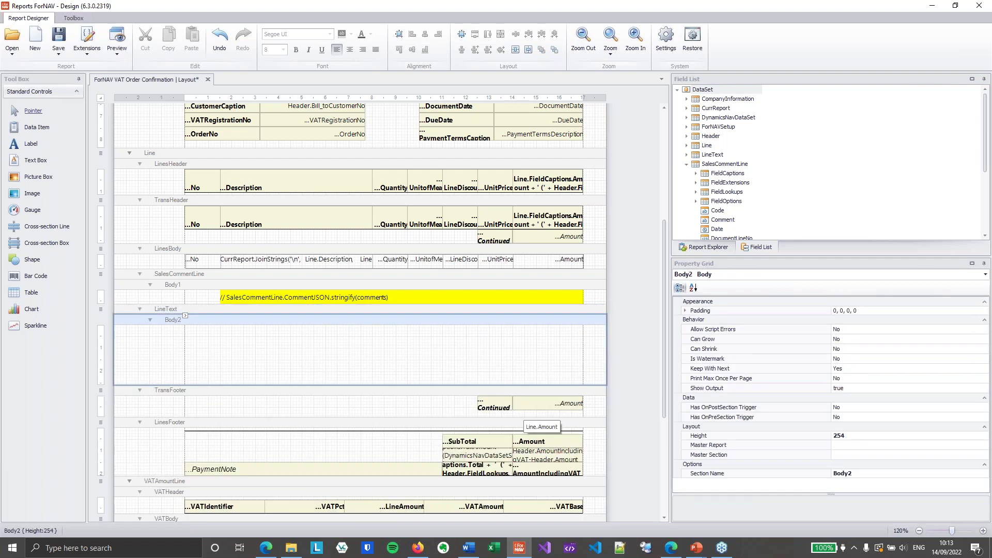
click(884, 474)
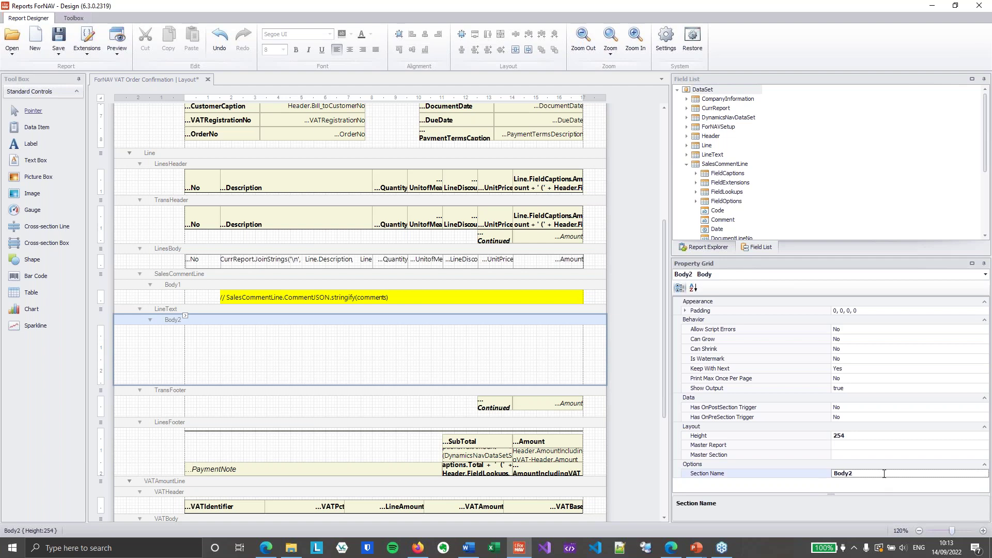
text(LineText)
key(Return)
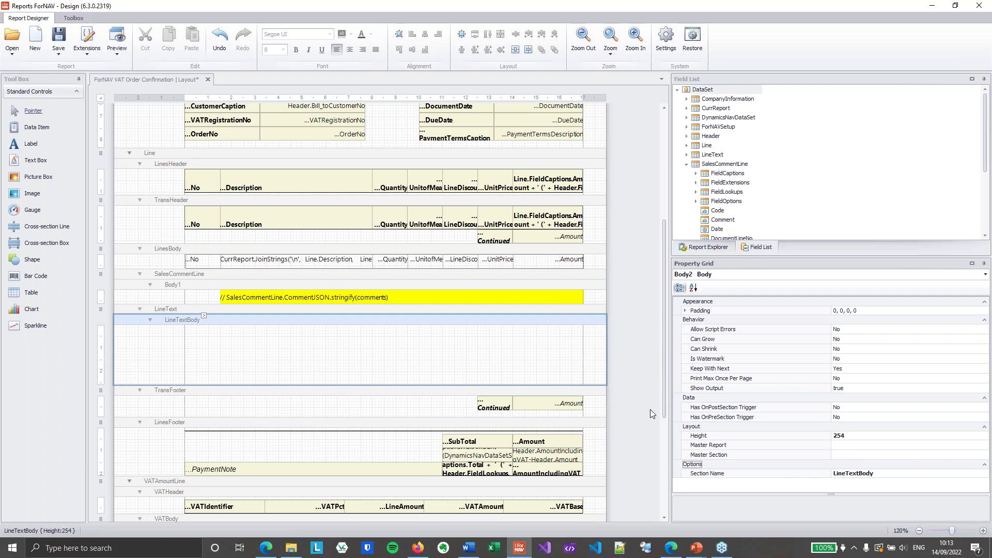
click(635, 359)
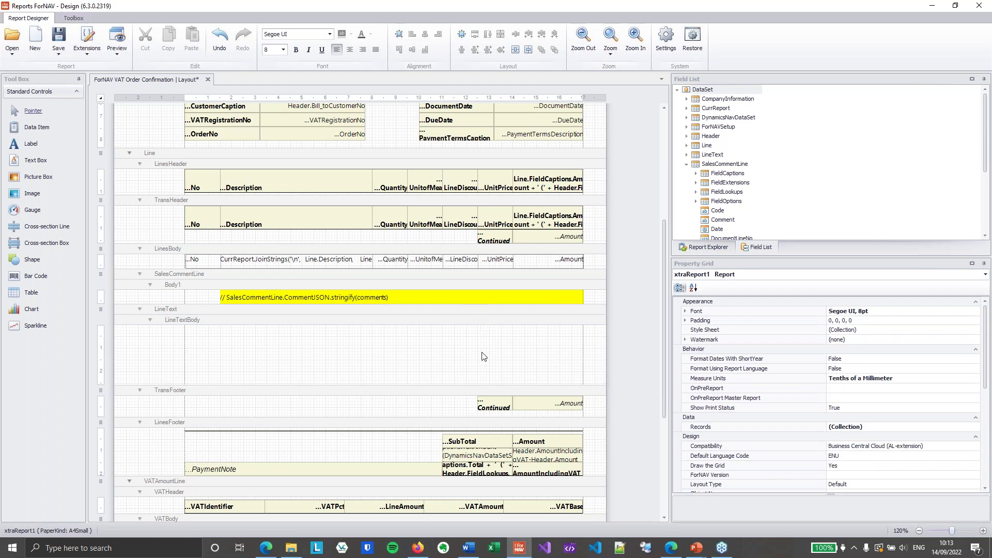
click(510, 353)
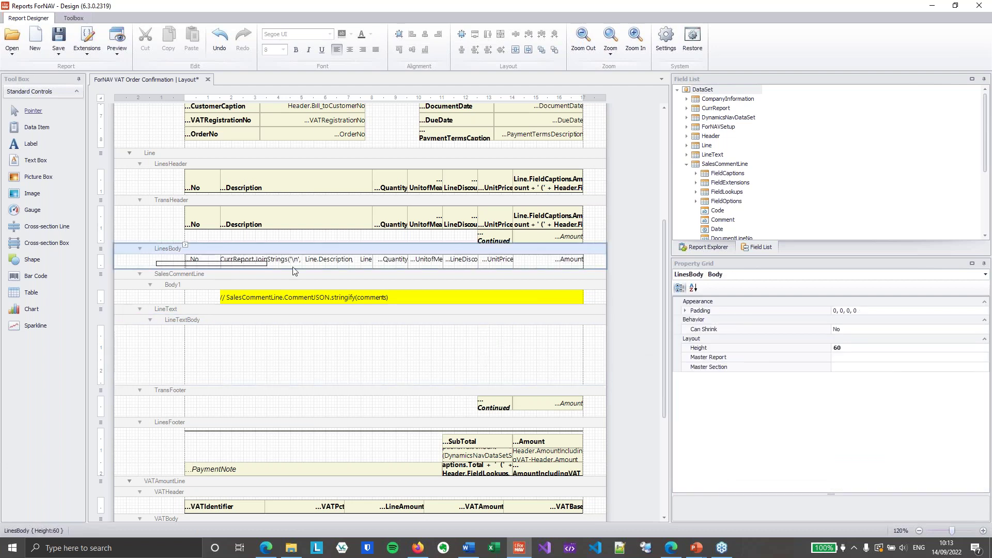
Step: Paste the line table into LineTextBody, shrink the section to 60, and set Can Grow to Yes
drag(293, 271, 600, 268)
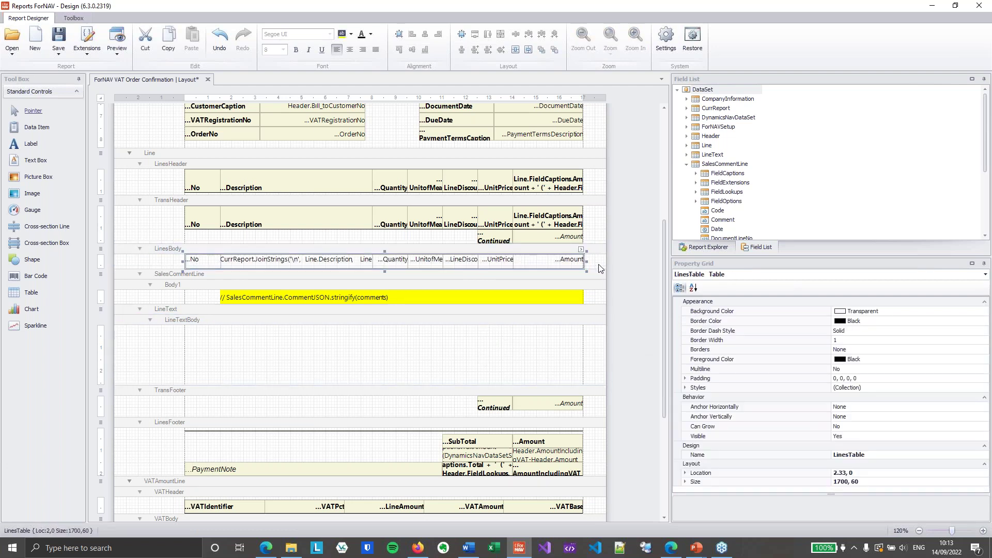
click(499, 337)
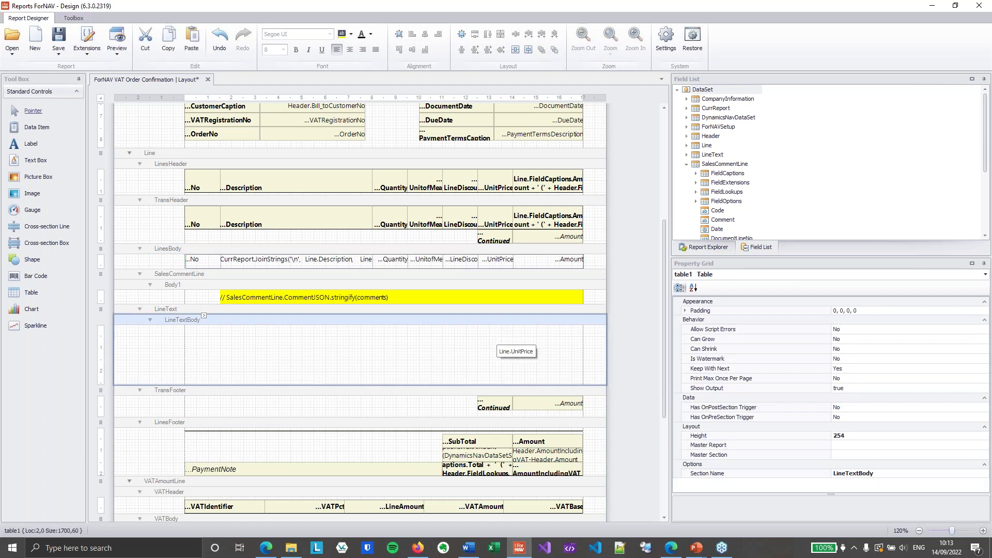
key(ctrl+v)
drag(533, 382, 543, 339)
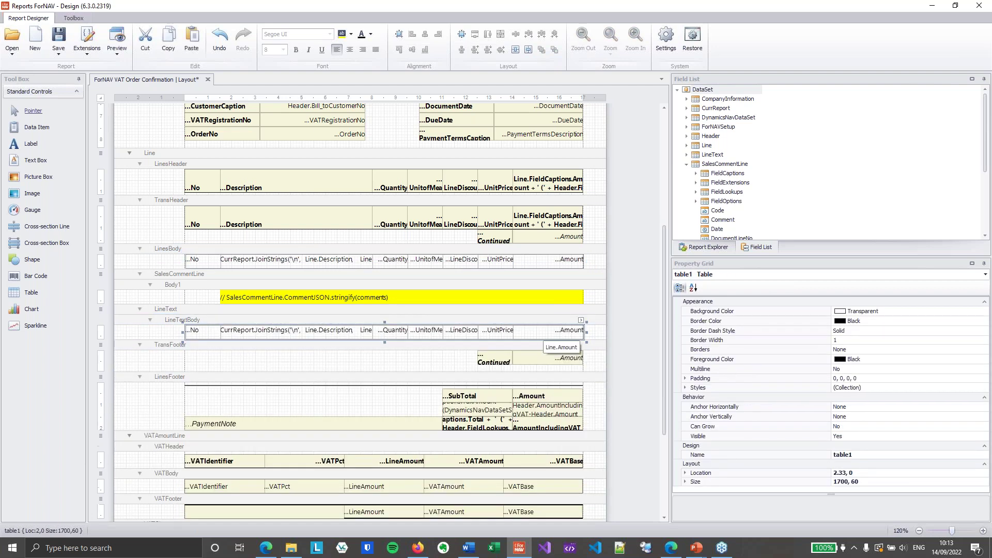
click(601, 318)
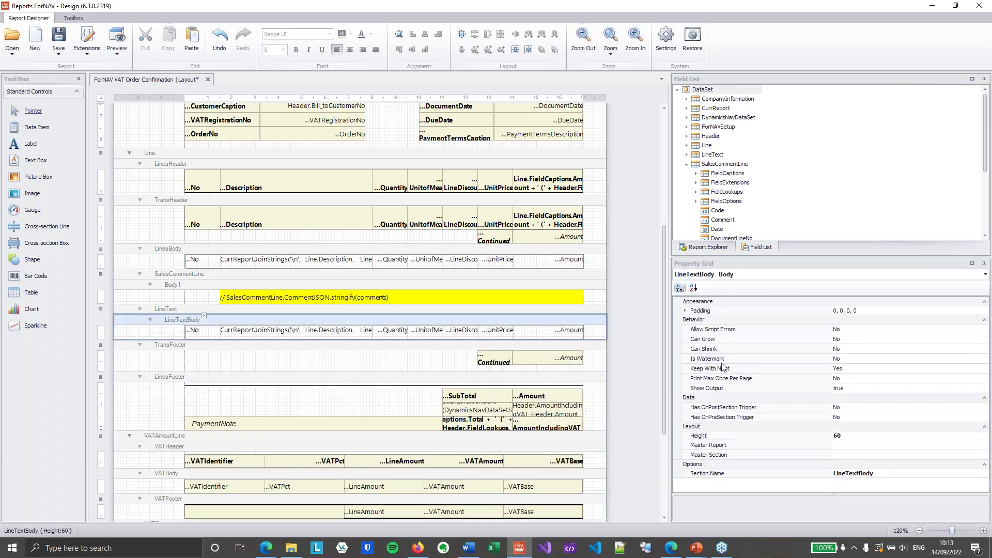
double_click(857, 340)
click(858, 349)
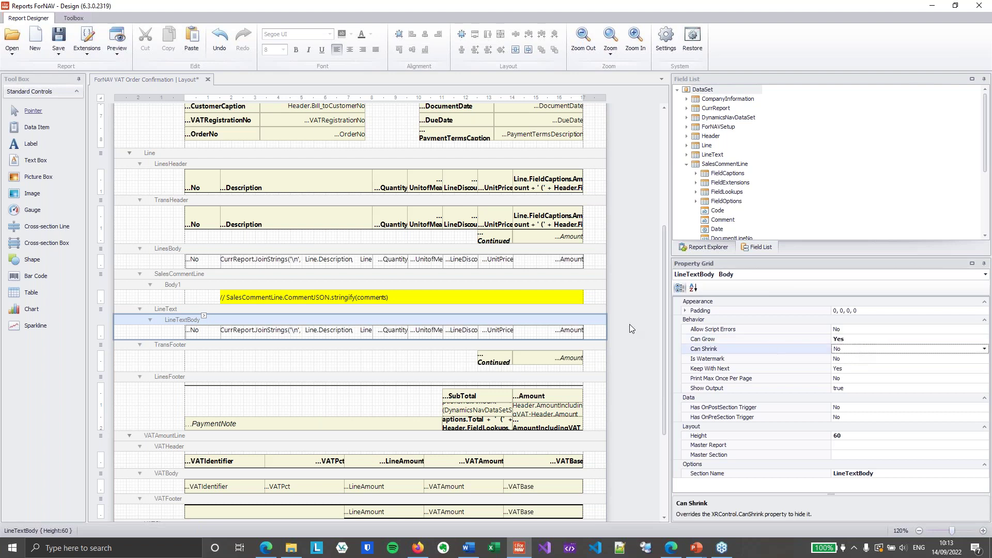
Step: Delete the old LinesBody and Body1 comment sections
right_click(389, 257)
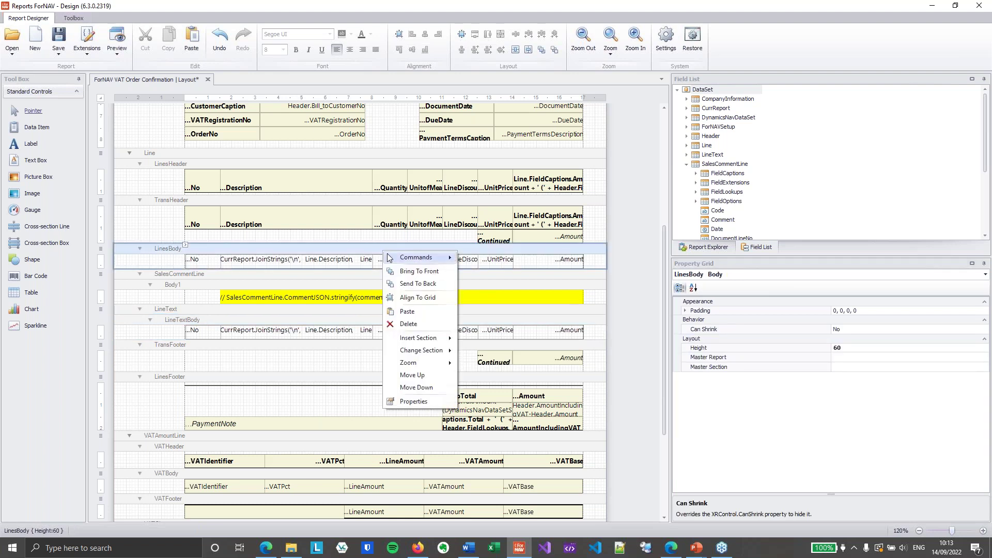
click(408, 324)
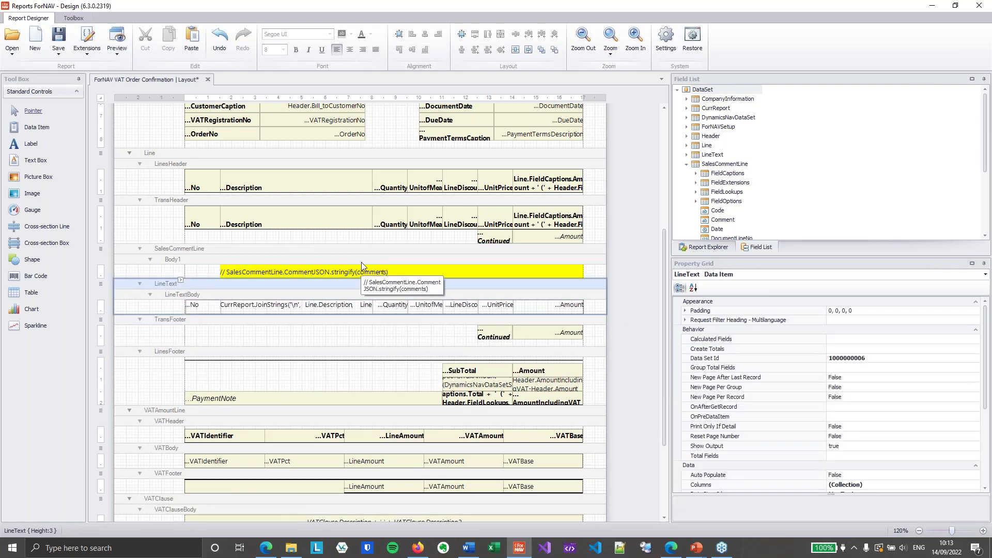
right_click(362, 261)
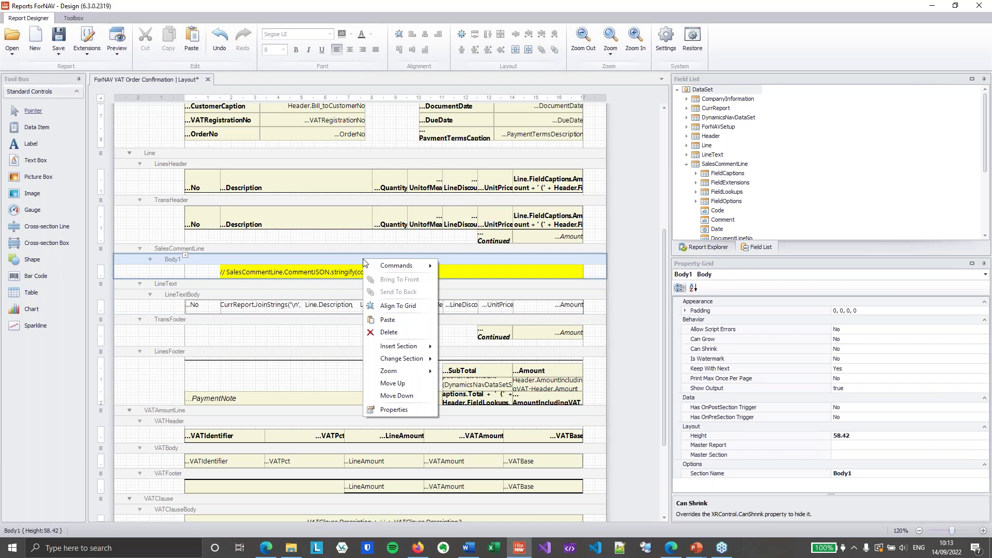
click(411, 332)
click(340, 282)
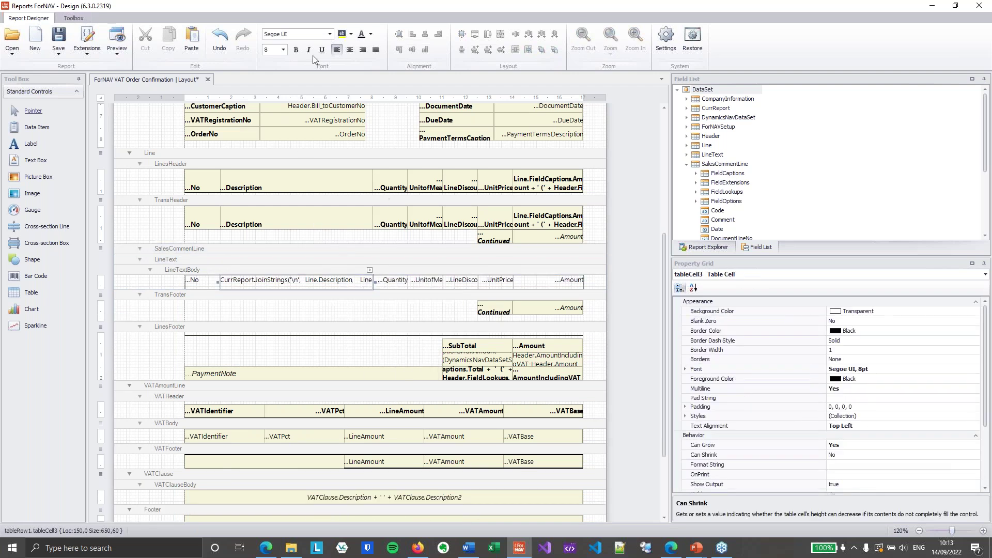
Step: Set the description cell's background colour to green
click(351, 34)
click(390, 88)
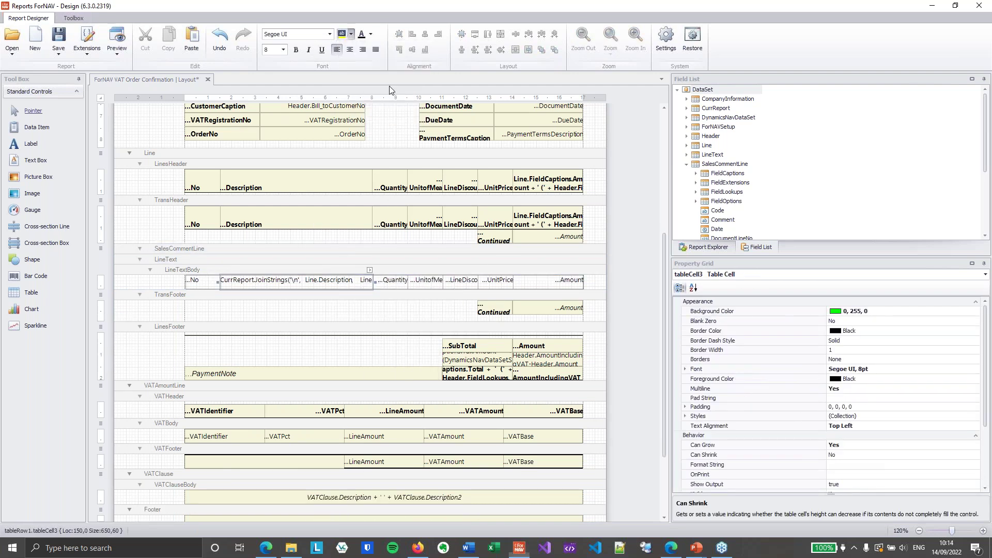
click(369, 270)
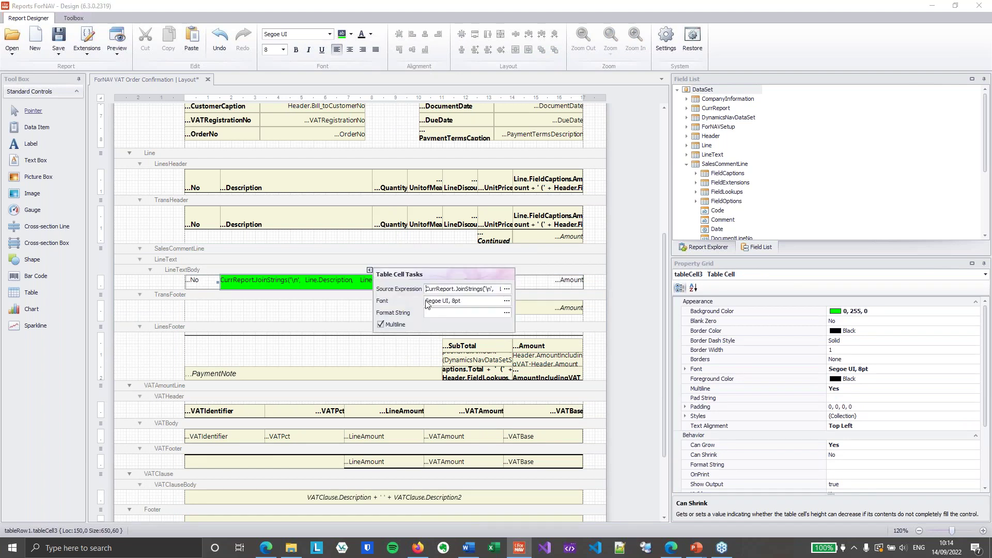
click(507, 289)
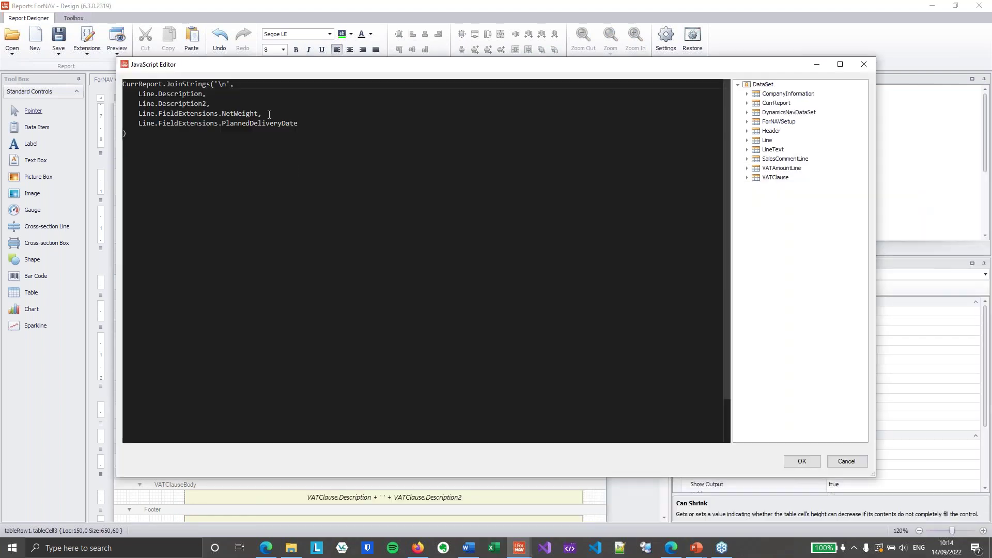
Step: Add comments.map(e => e.comment).join('\n') after the Description2 line in the cell's source expression
click(263, 105)
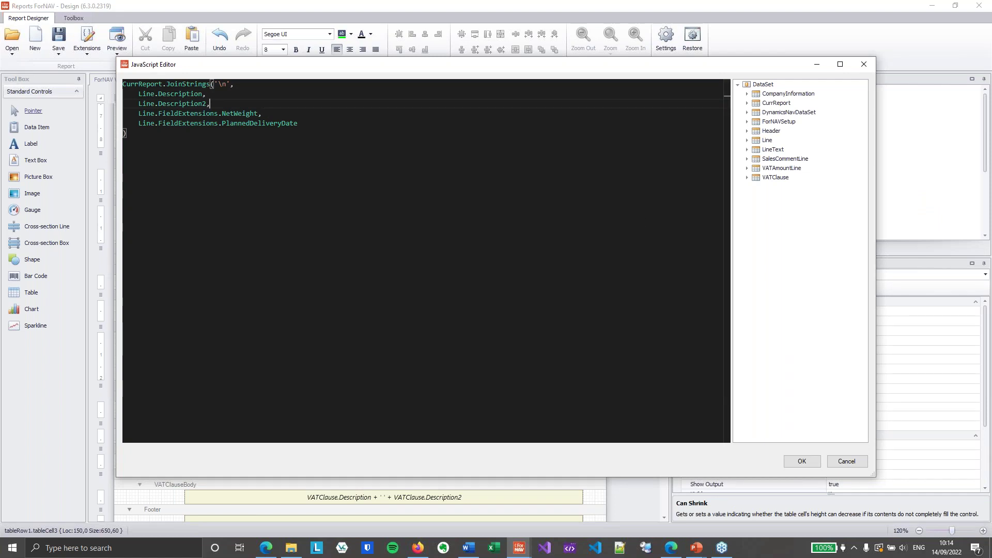
key(alt+Tab)
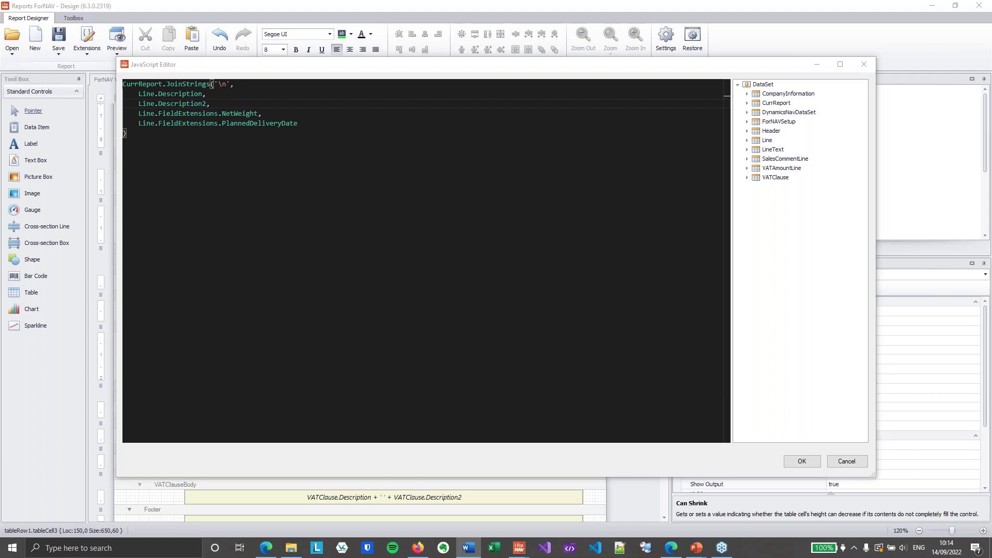
click(232, 103)
key(Return)
text(comments.map(e => e.comment).join('\n'),)
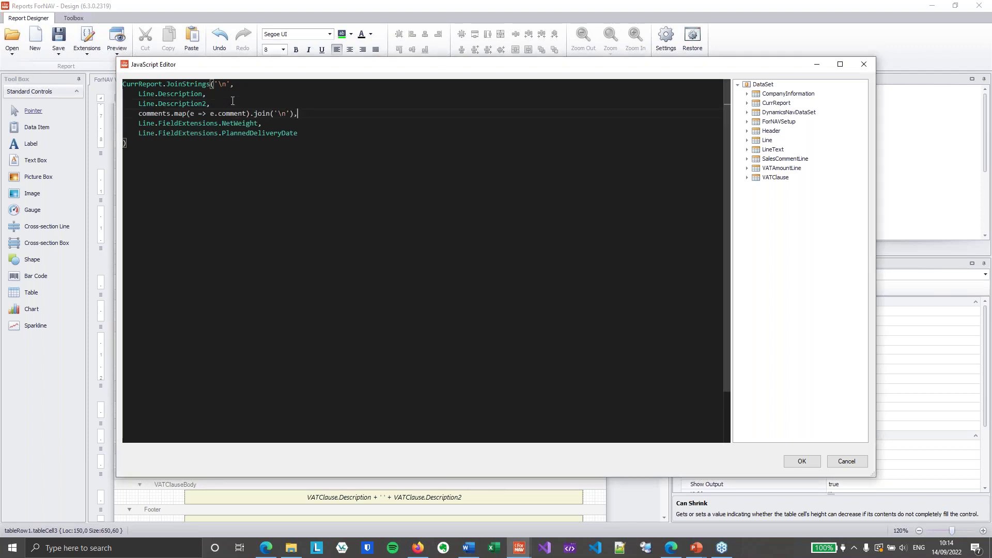
double_click(179, 115)
double_click(263, 114)
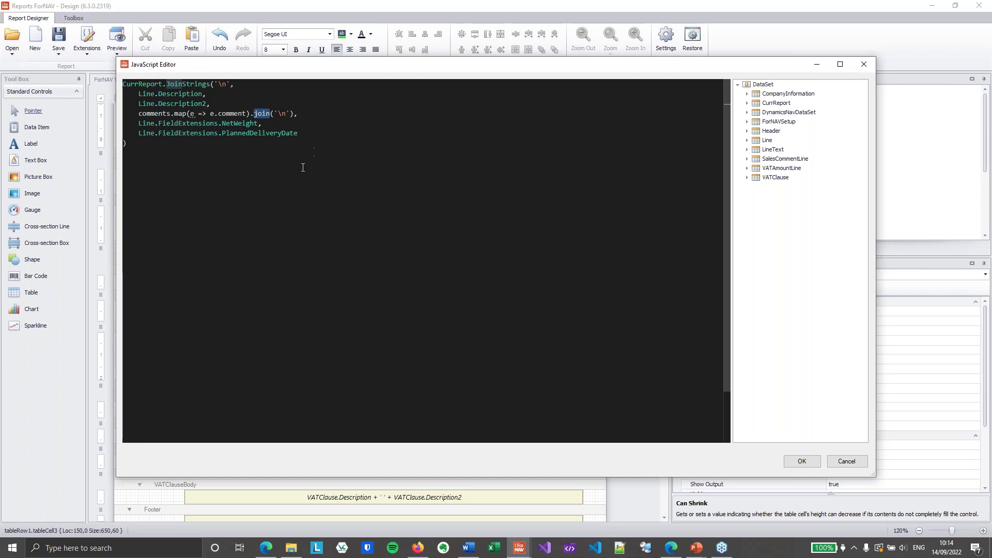
click(285, 115)
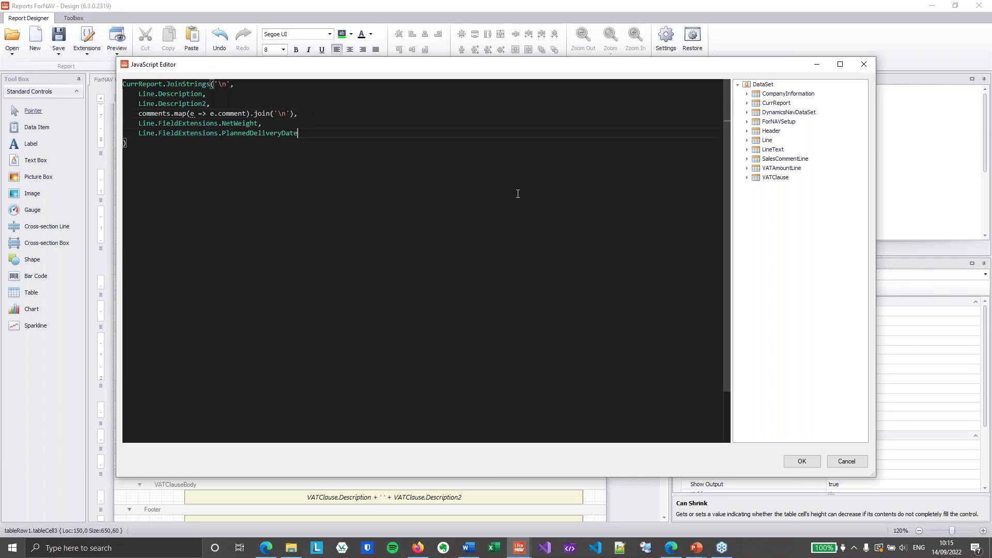
click(800, 460)
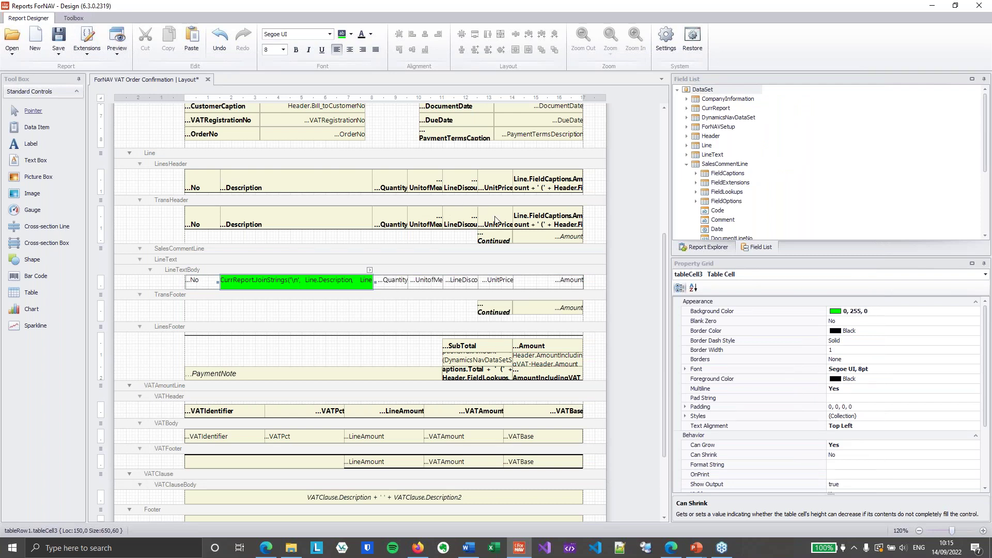
Step: Preview order 101020 at full page width, scrolled down to the green item-line descriptions
key(F5)
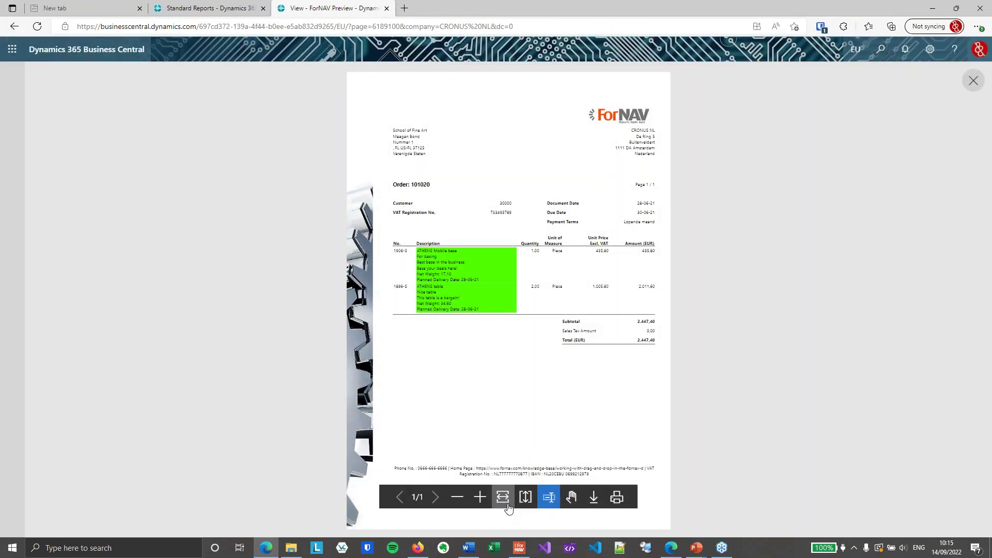
click(508, 505)
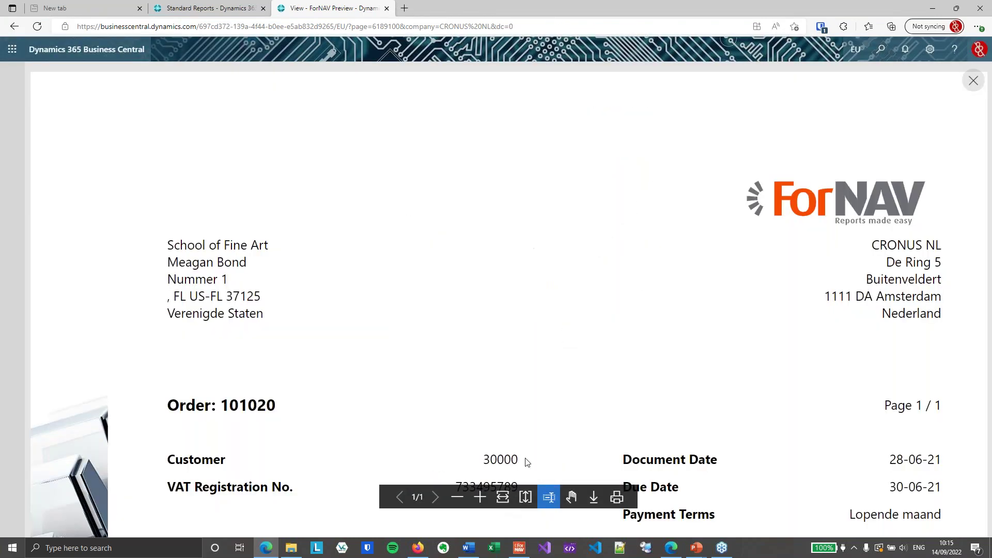
scroll(556, 409, down, 6)
scroll(557, 409, down, 1)
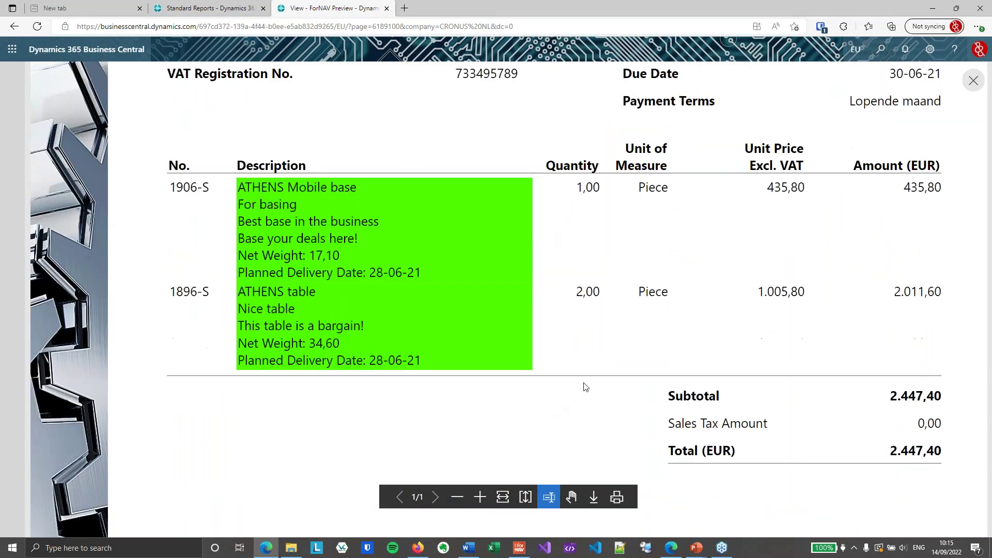